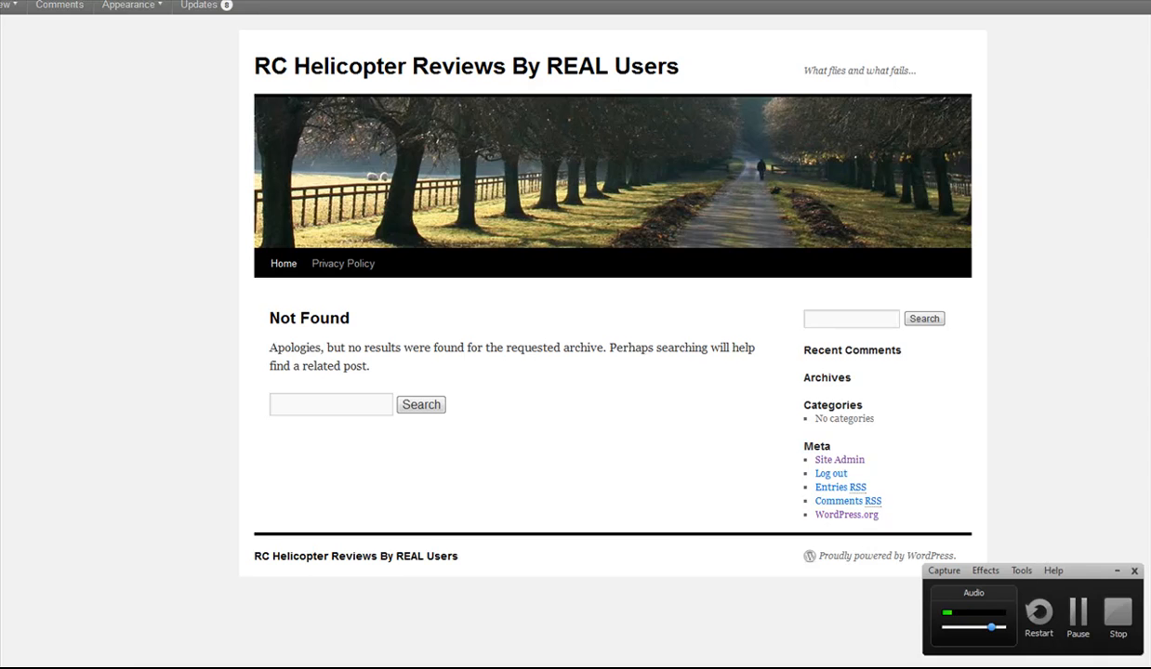
Step: Paste the Amazon URL of the Syma CH-47 Chinook helicopter as the product URL and enter the Amazon affiliate ID
key(ctrl+Tab)
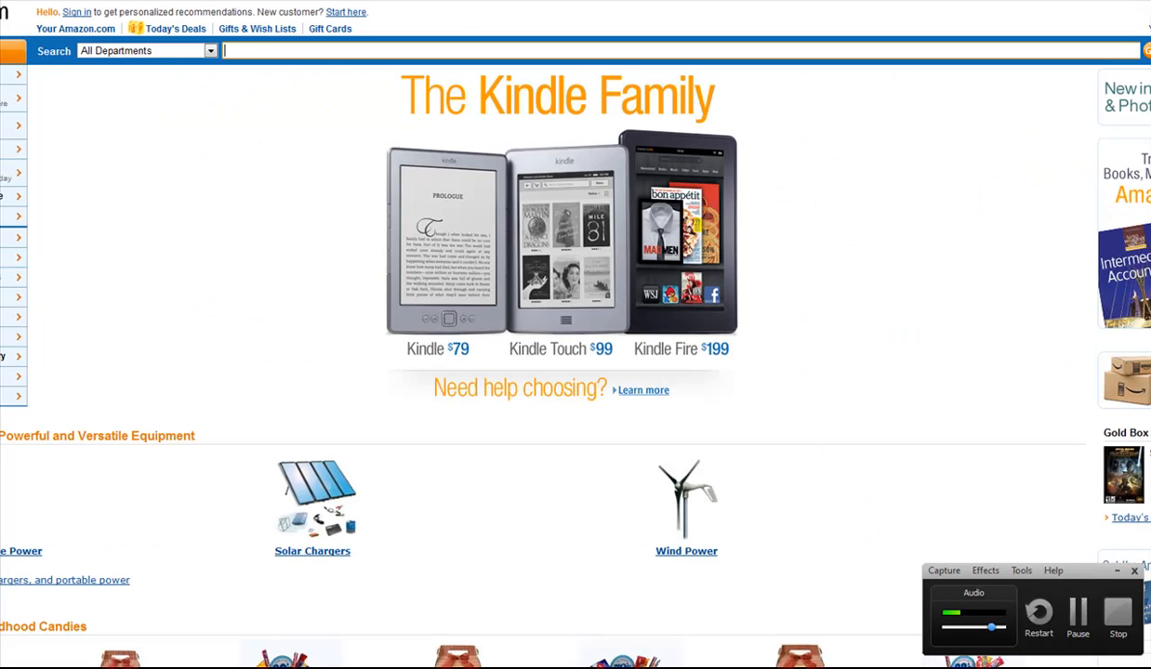
key(ctrl+Tab)
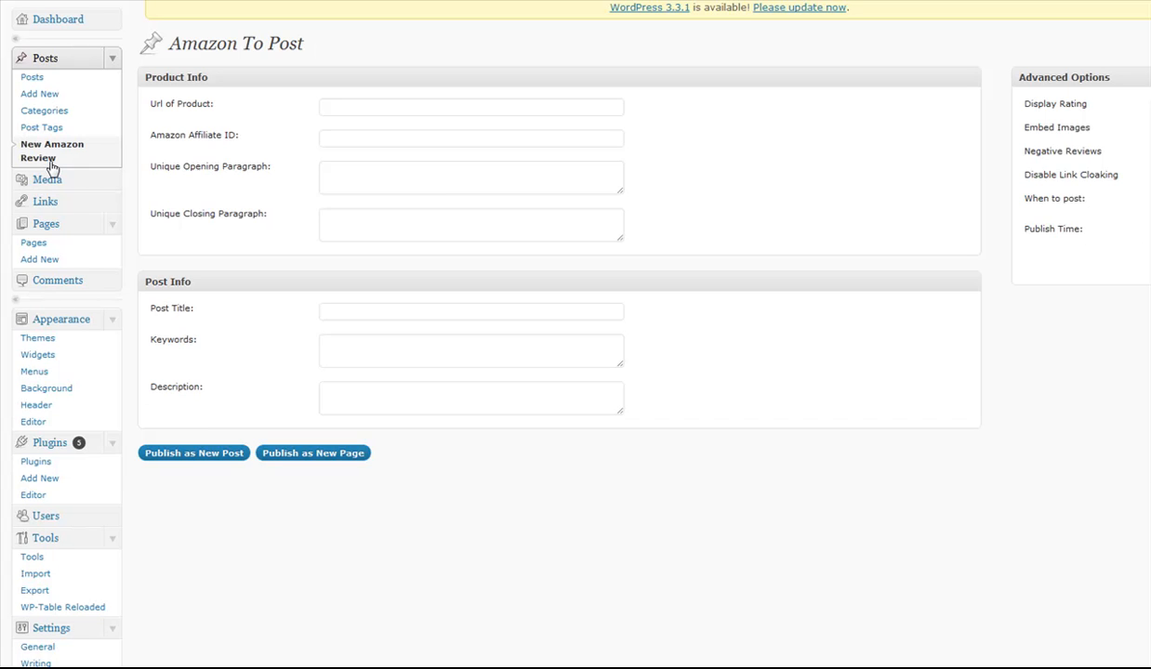
click(361, 104)
key(ctrl+v)
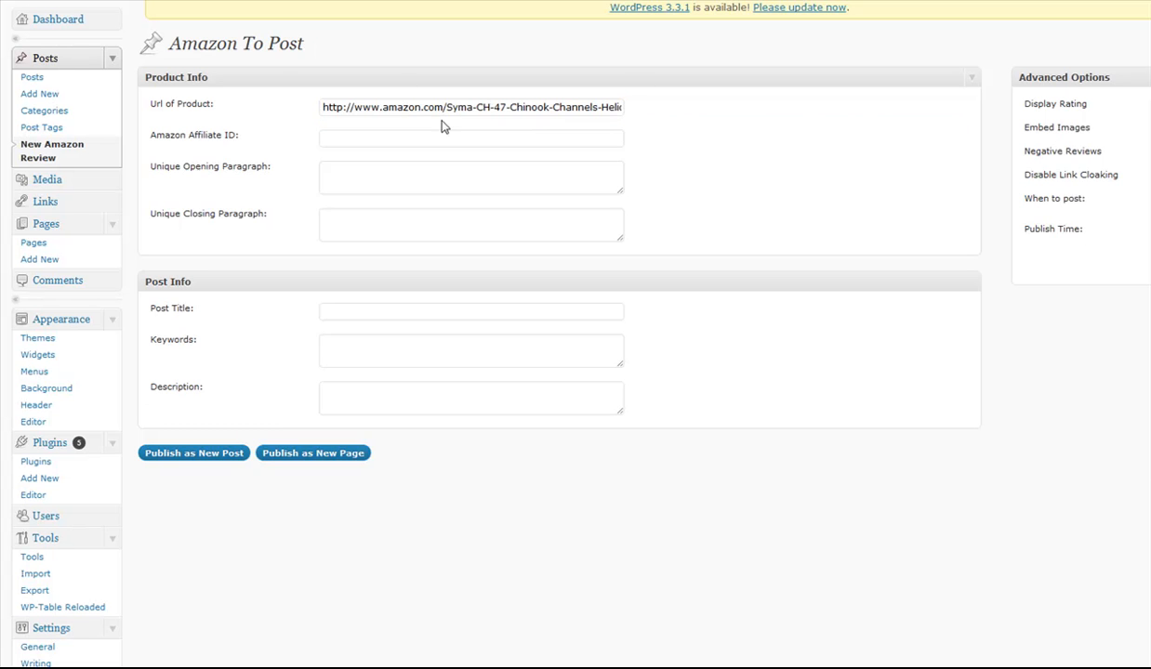
click(348, 139)
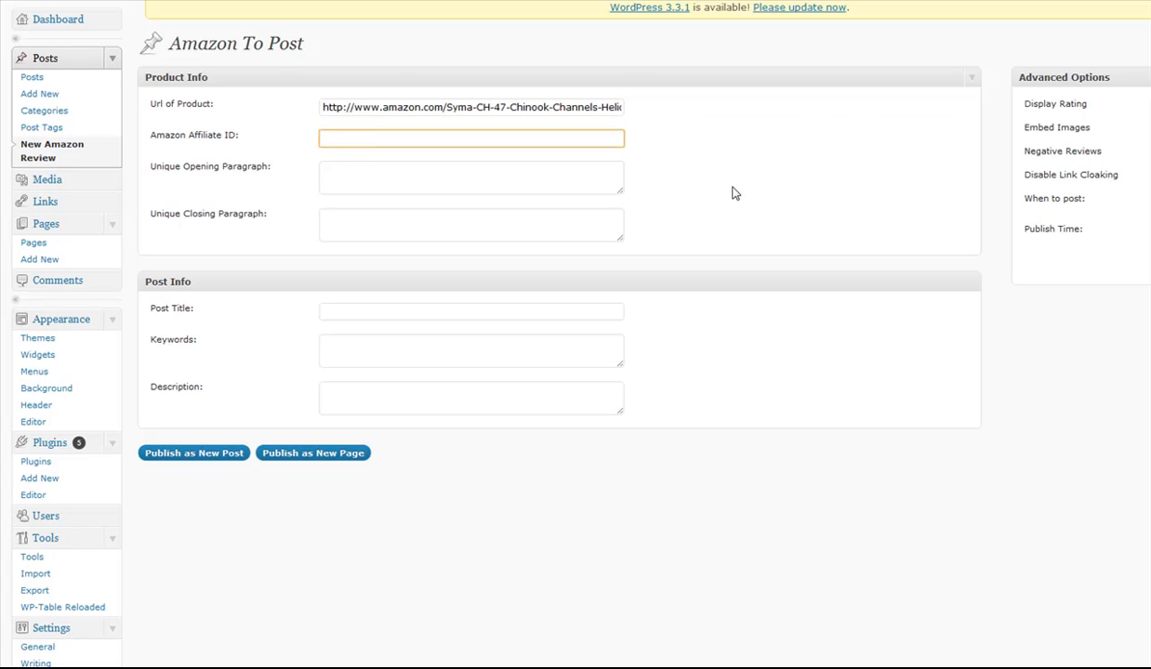
text(w)
click(394, 158)
Step: Enter the unique opening paragraph "This is an example of an outdoor RC heli gone wrong...check out what many people have experienced with this :("
click(388, 179)
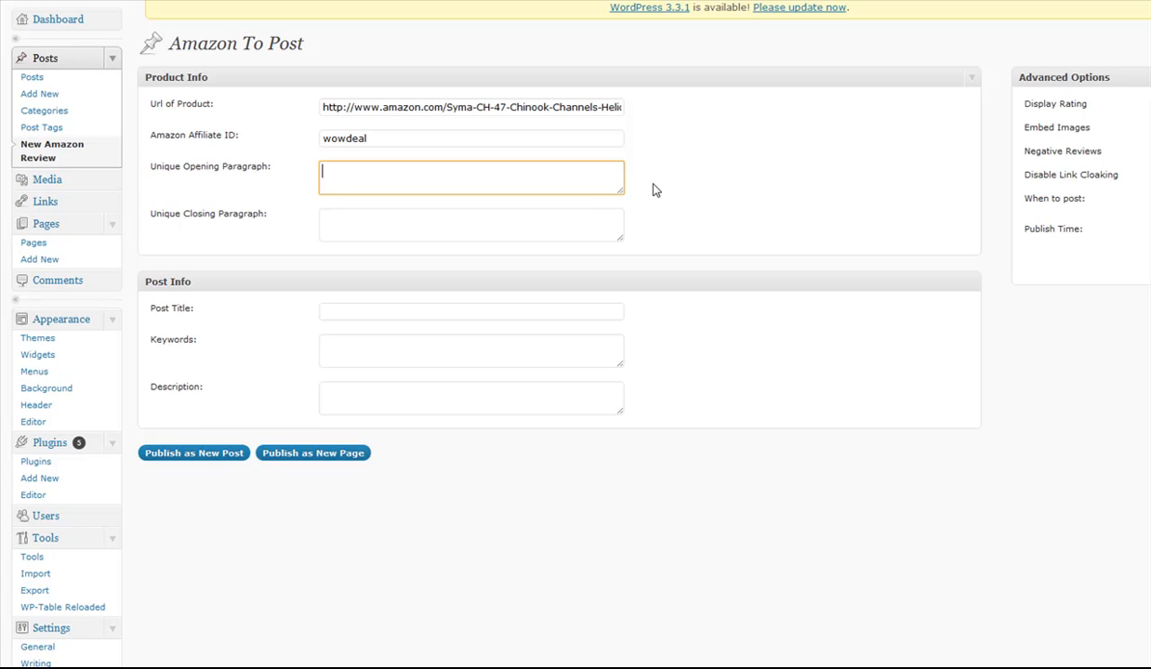
text(This is an example of a)
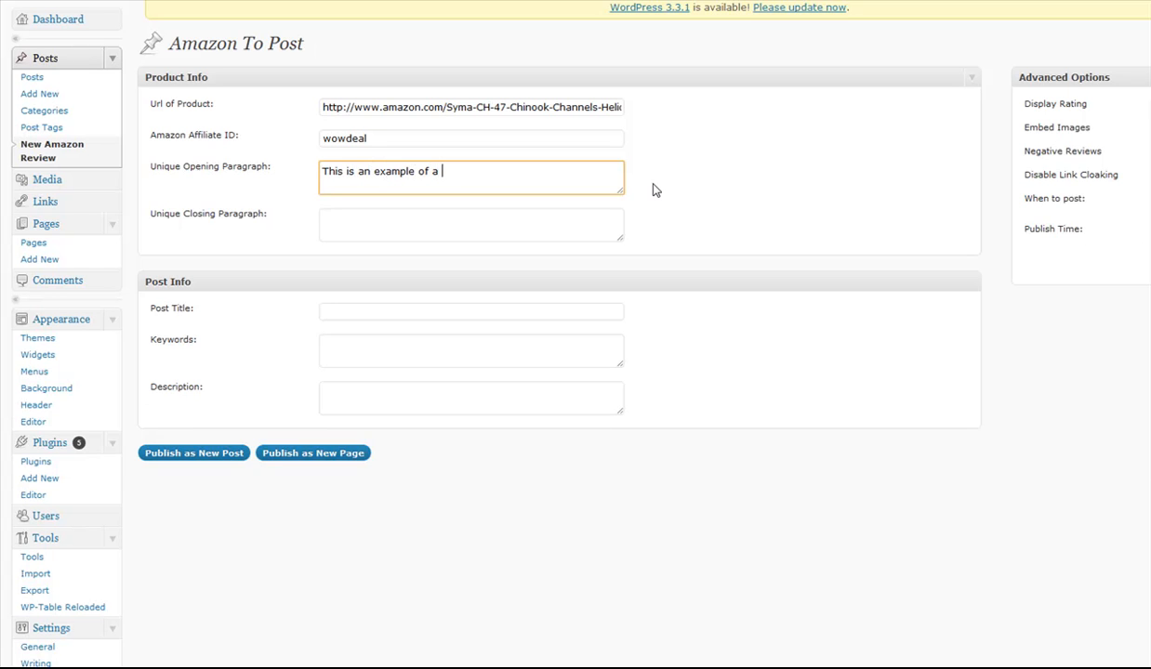
text(n outdoor RC heli gone)
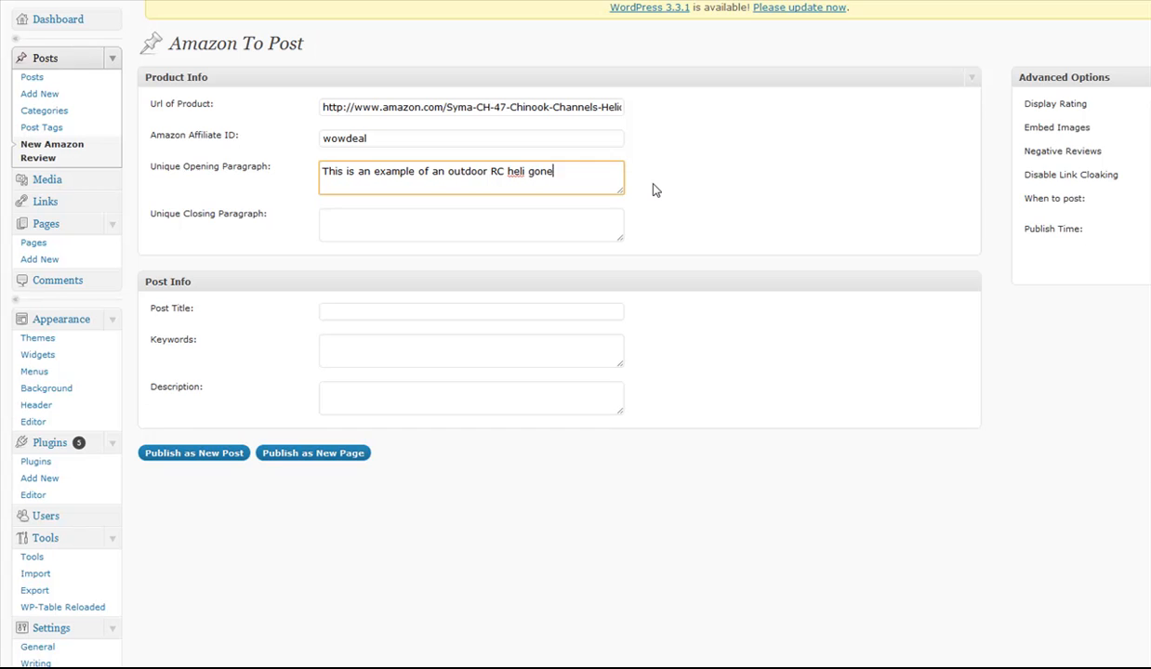
text( wrong...check out what many people )
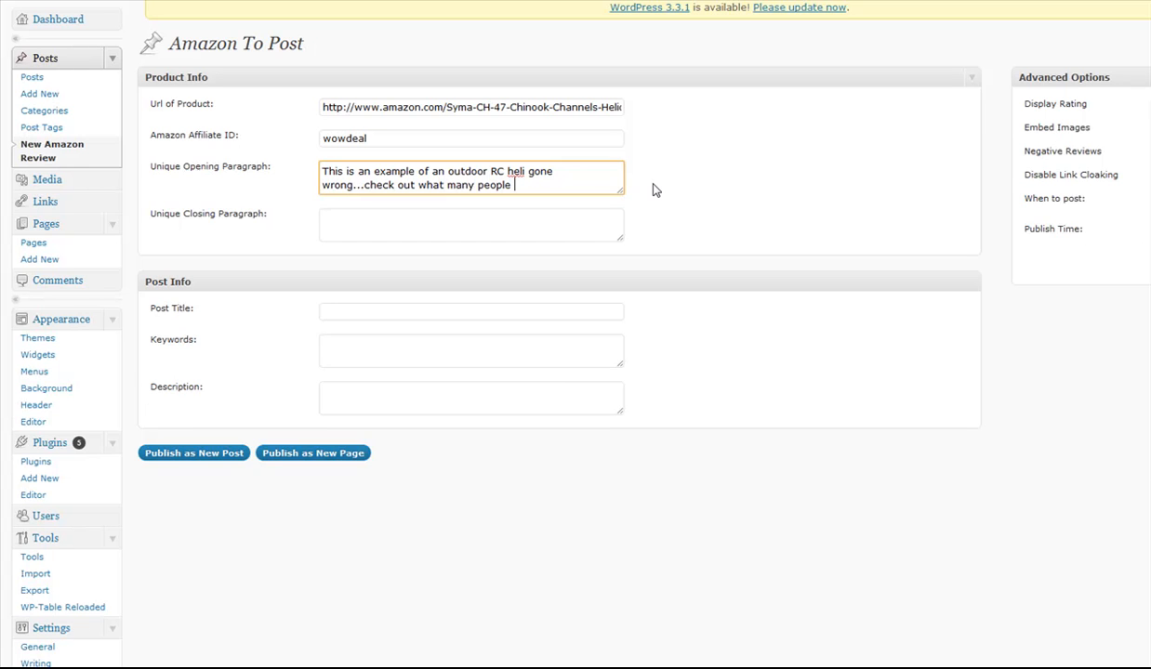
text(have experienced with)
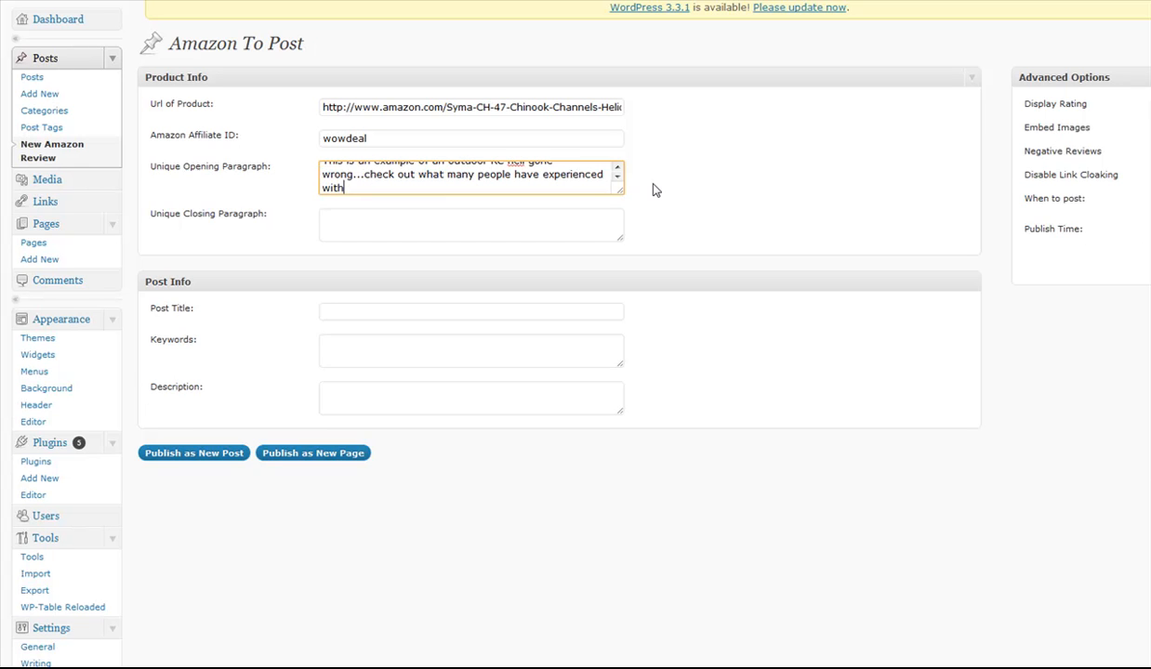
text( this :()
Step: Enter the unique closing paragraph "As you can see, this really isn't a good option until they manage to fix the issues with this heli."
click(419, 237)
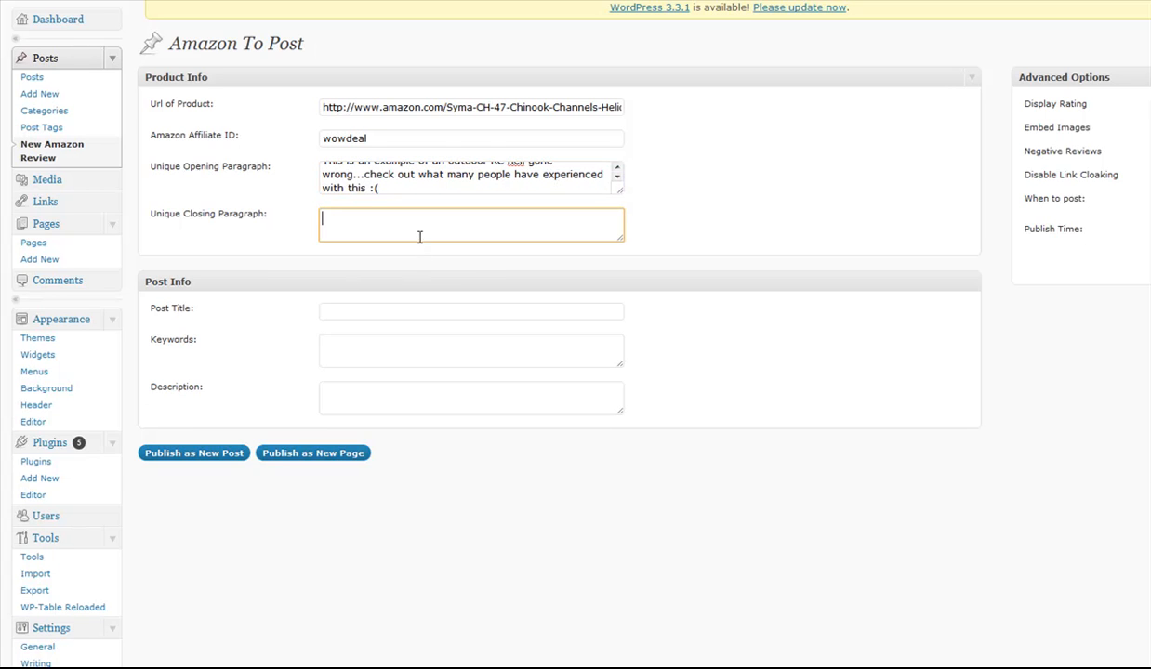
text(As you can see)
text(, this really isn't a goo)
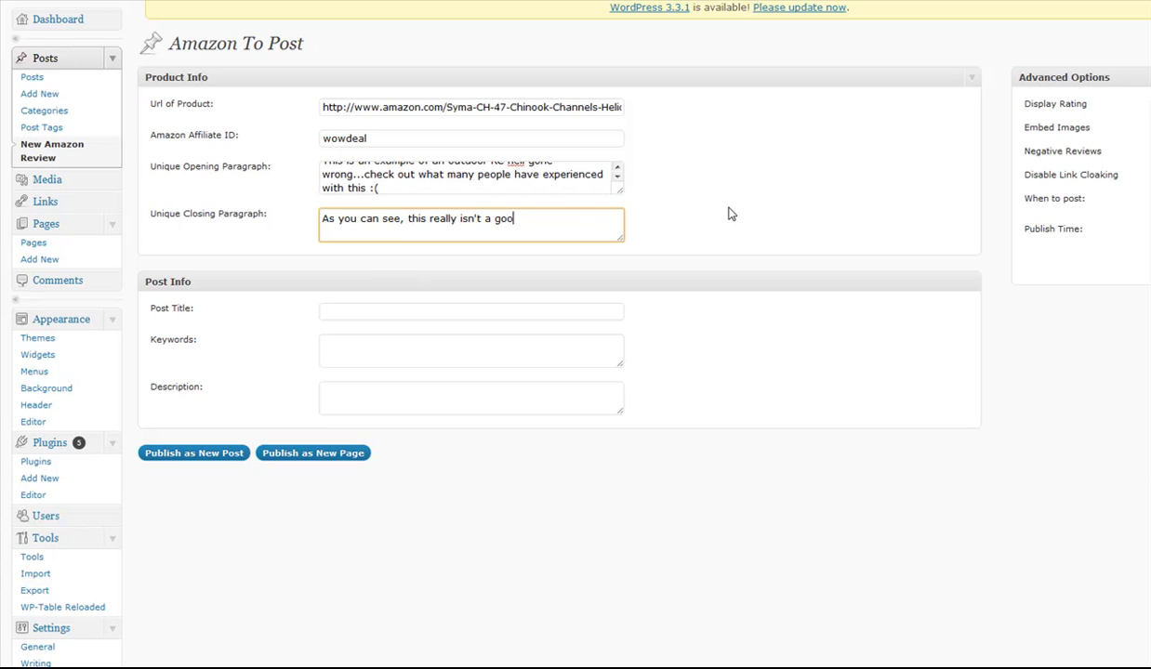
text(d option until they manageto fix)
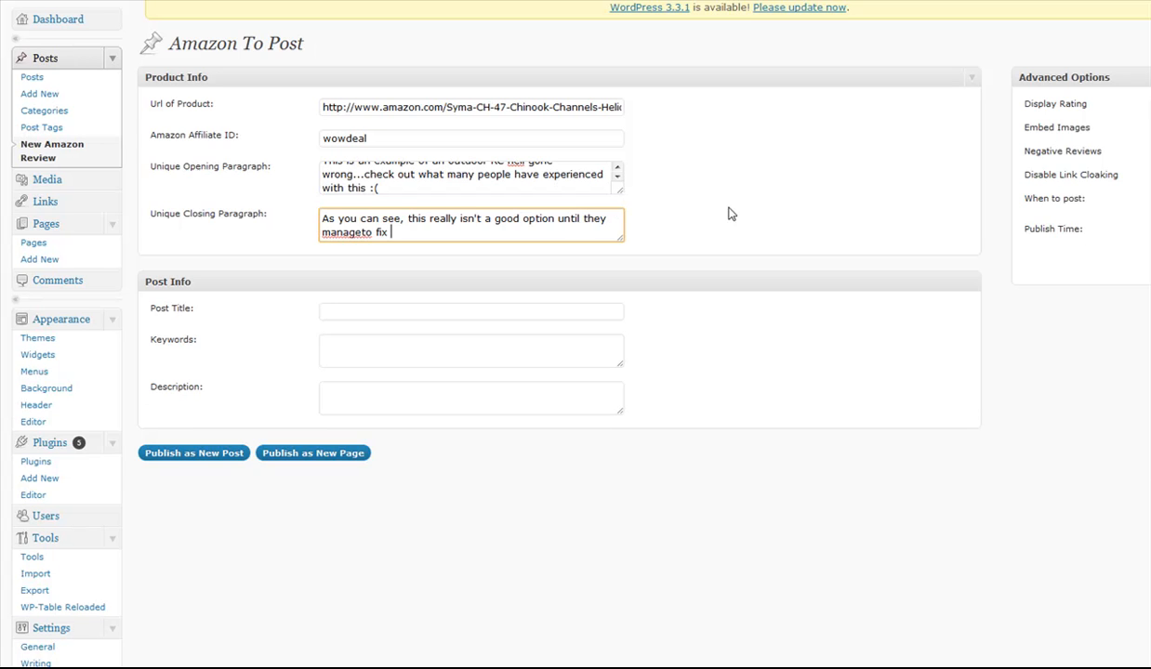
key(BackSpace)
key(BackSpace)
key(BackSpace)
key(BackSpace)
key(BackSpace)
key(BackSpace)
key(BackSpace)
text(to fix the issues with )
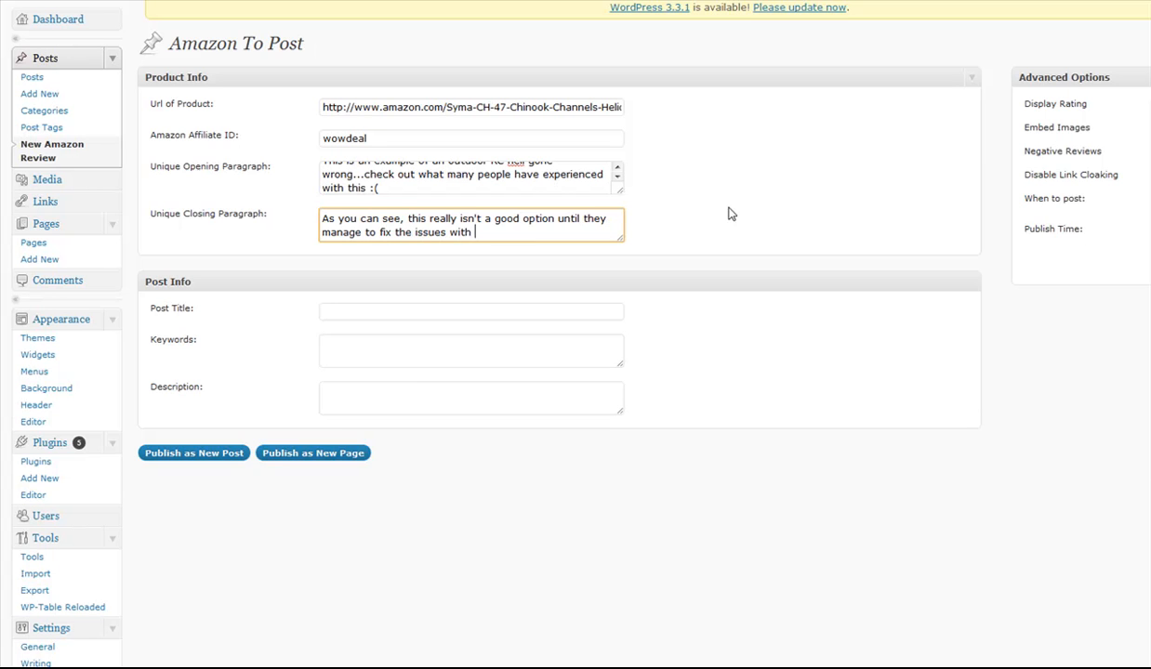
text(this heli.)
Step: Set the post title to "Syma Chinook Review"
click(388, 314)
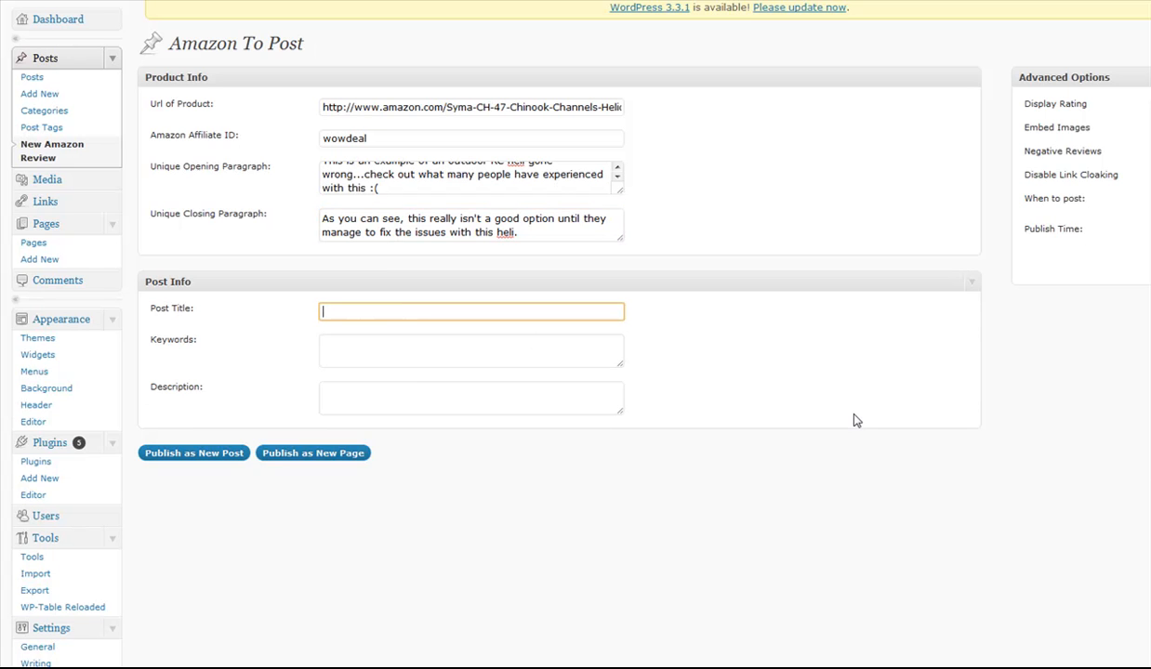
text(Chinnok)
key(Home)
text(Syma)
key(Right)
key(Right)
key(Right)
key(Right)
key(Delete)
text(o)
key(End)
text(Review)
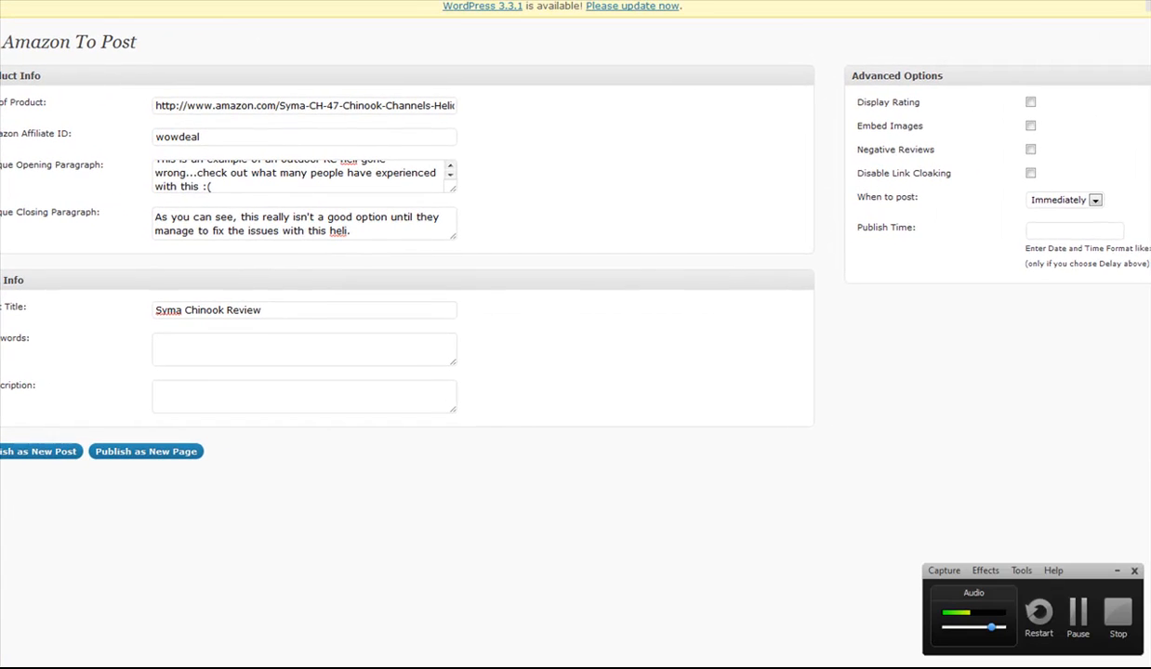
Step: Enable Embed Images, Display Rating and Negative Reviews, and set the posting time to Immediately
click(1031, 127)
click(1032, 104)
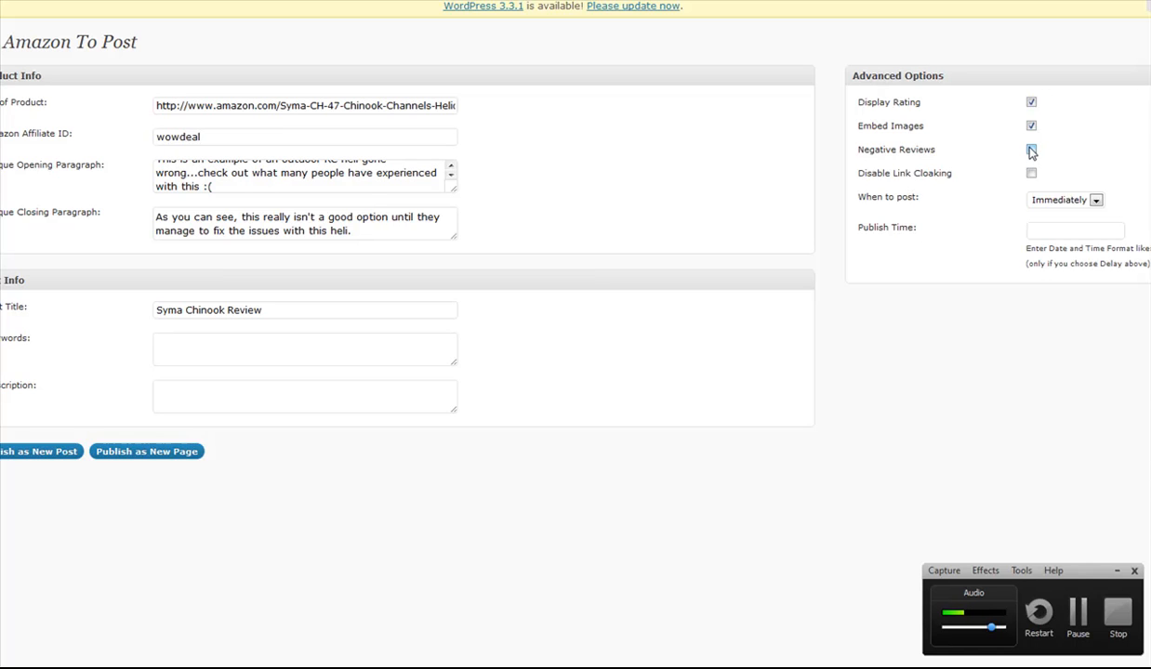
click(1031, 149)
click(1060, 202)
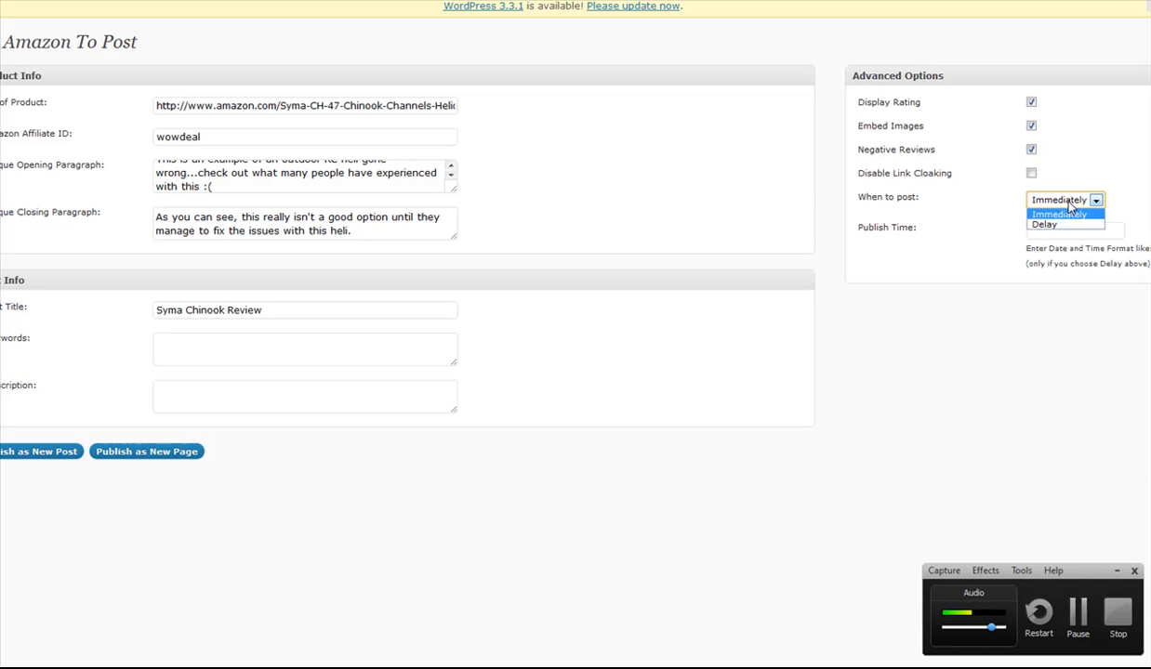
click(1069, 213)
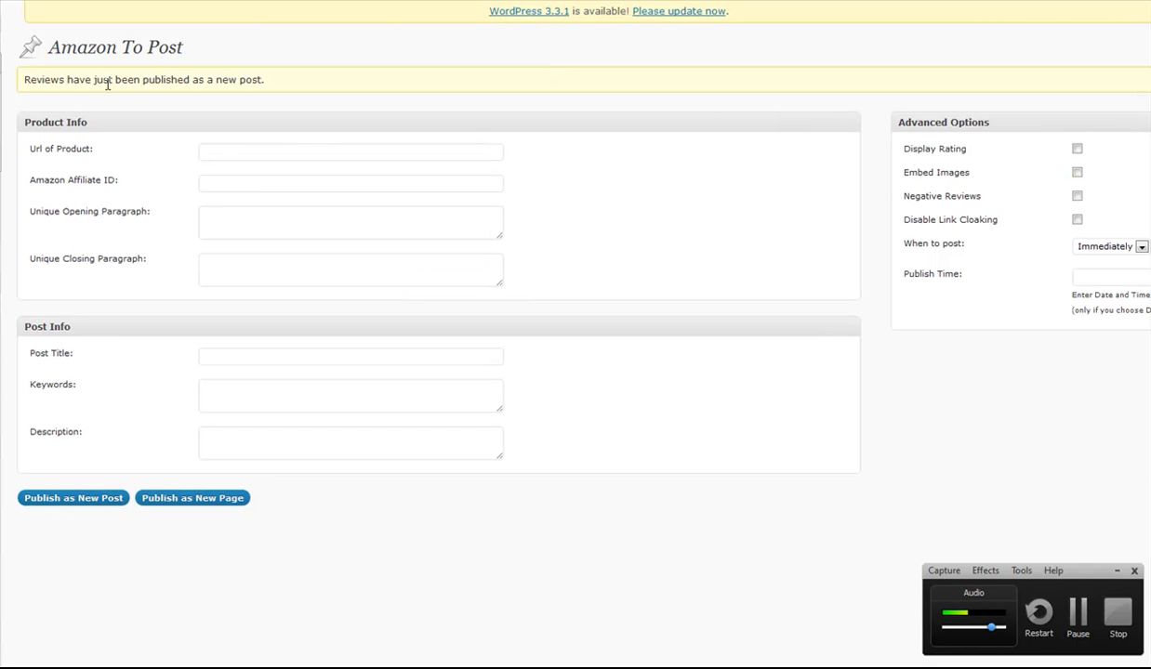
Step: Open the Syma Chinook Review page on the live site and examine its rating, opening paragraph, specs and customer reviews
key(ctrl+Tab)
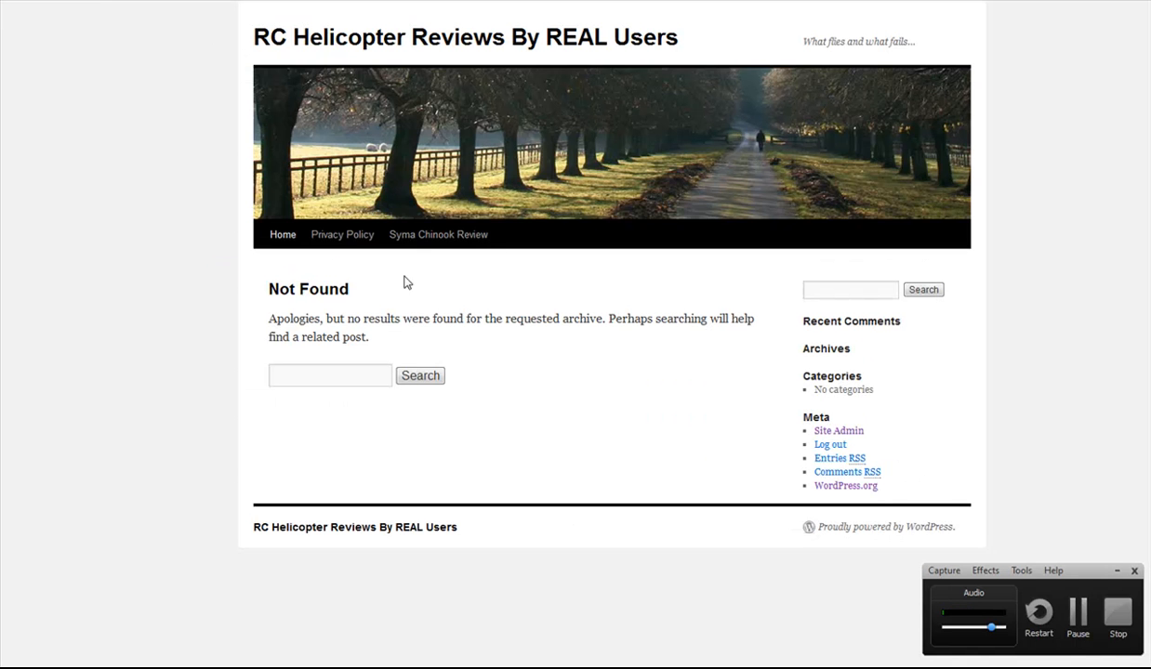
click(425, 242)
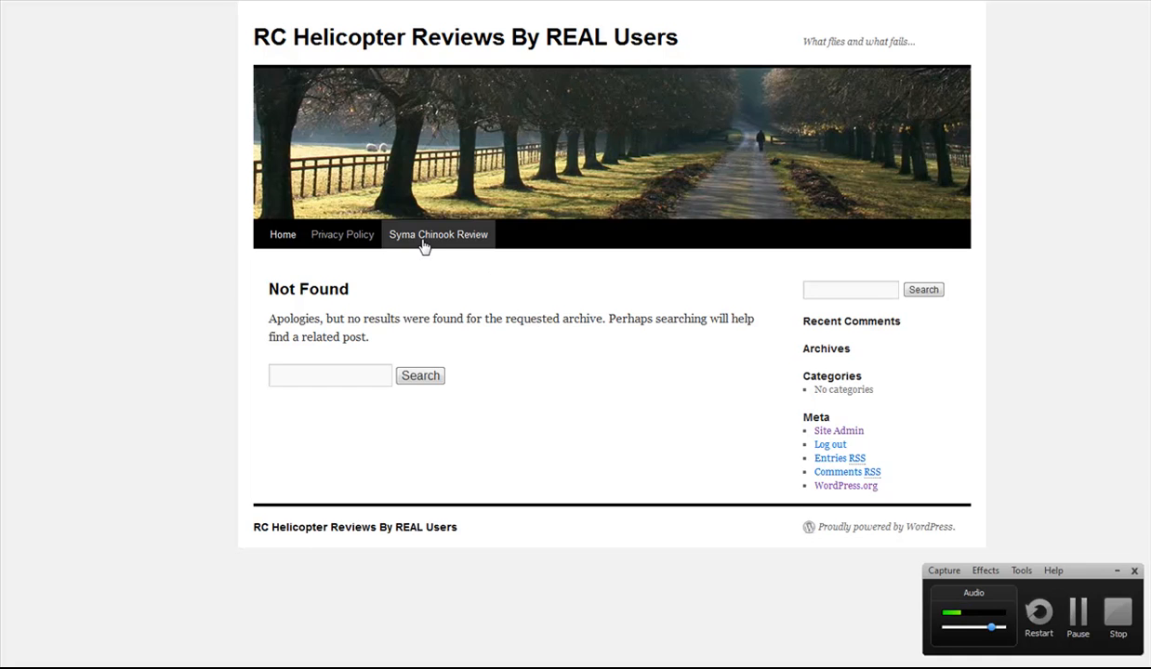
scroll(141, 253, down, 3)
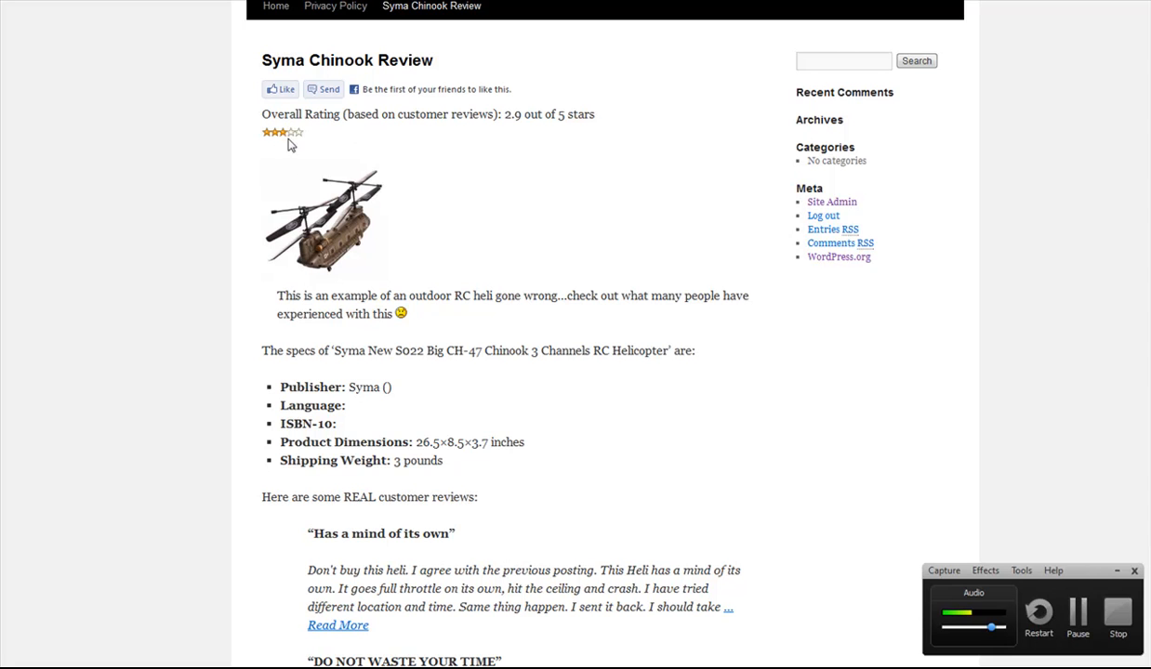
drag(283, 296, 386, 387)
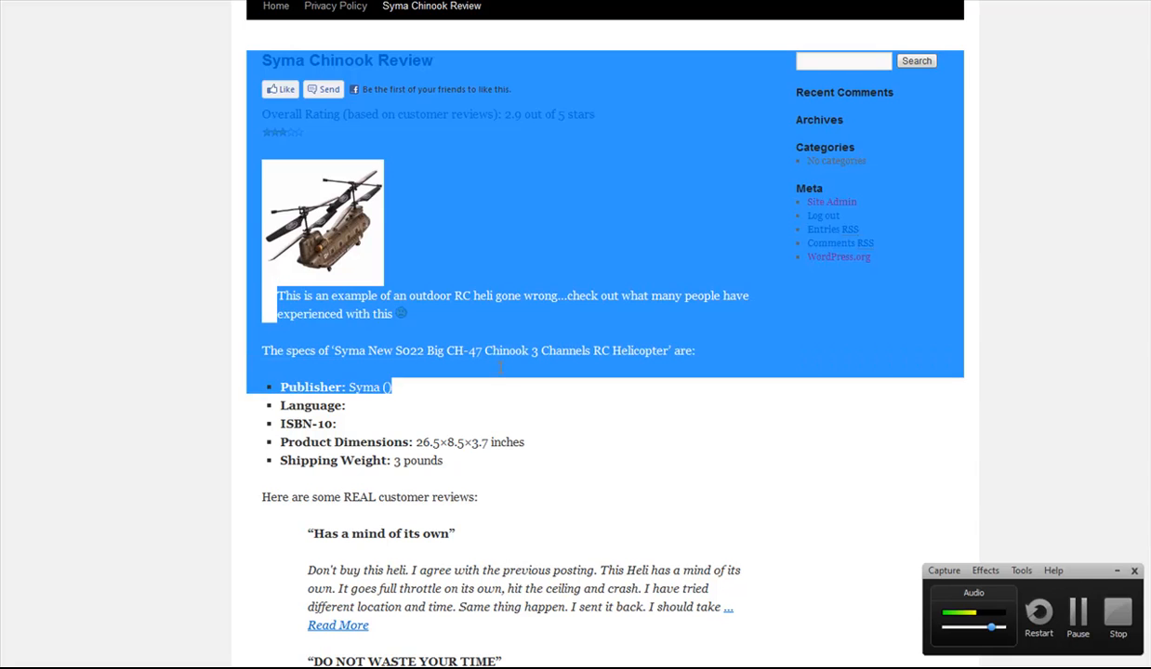
click(500, 374)
scroll(479, 358, down, 1)
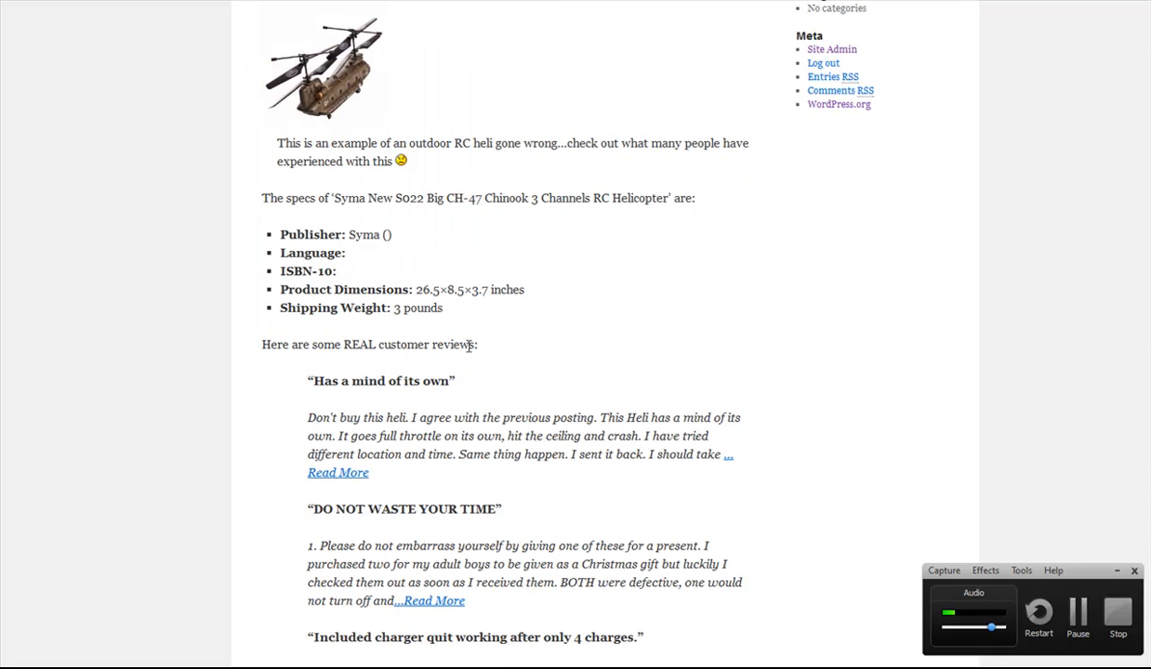
scroll(348, 258, down, 3)
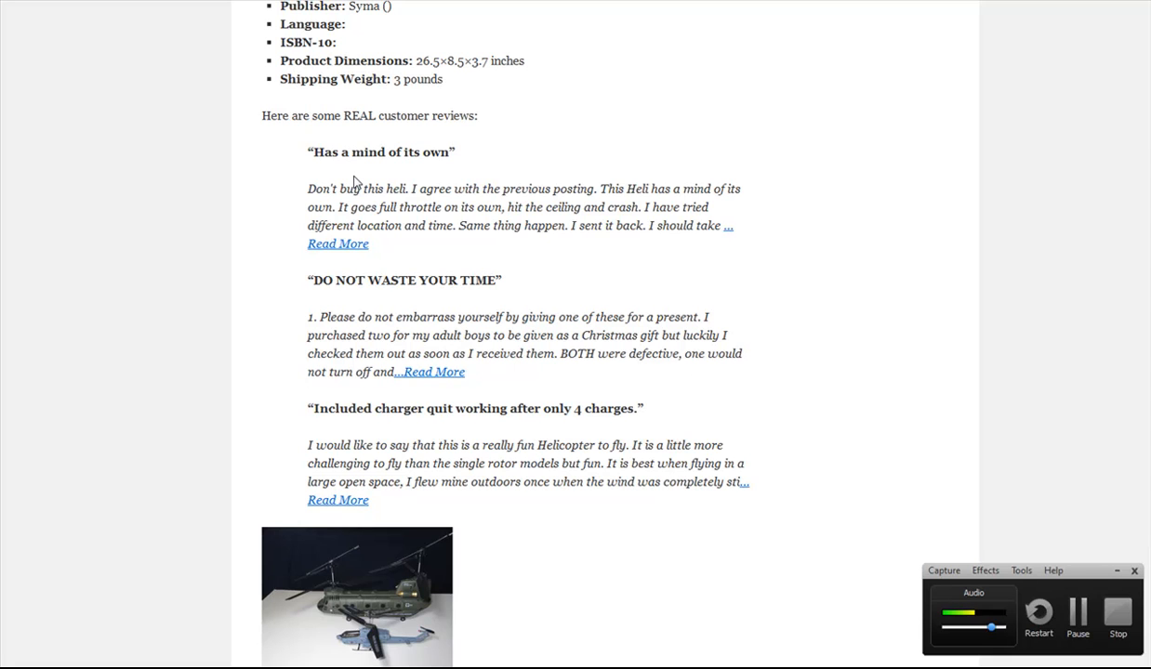
drag(308, 185, 444, 207)
click(461, 210)
drag(313, 283, 458, 317)
drag(313, 412, 470, 445)
click(472, 437)
Step: Open the full "Has a mind of its own" review on Amazon and examine the helicopter's customer reviews there
click(341, 247)
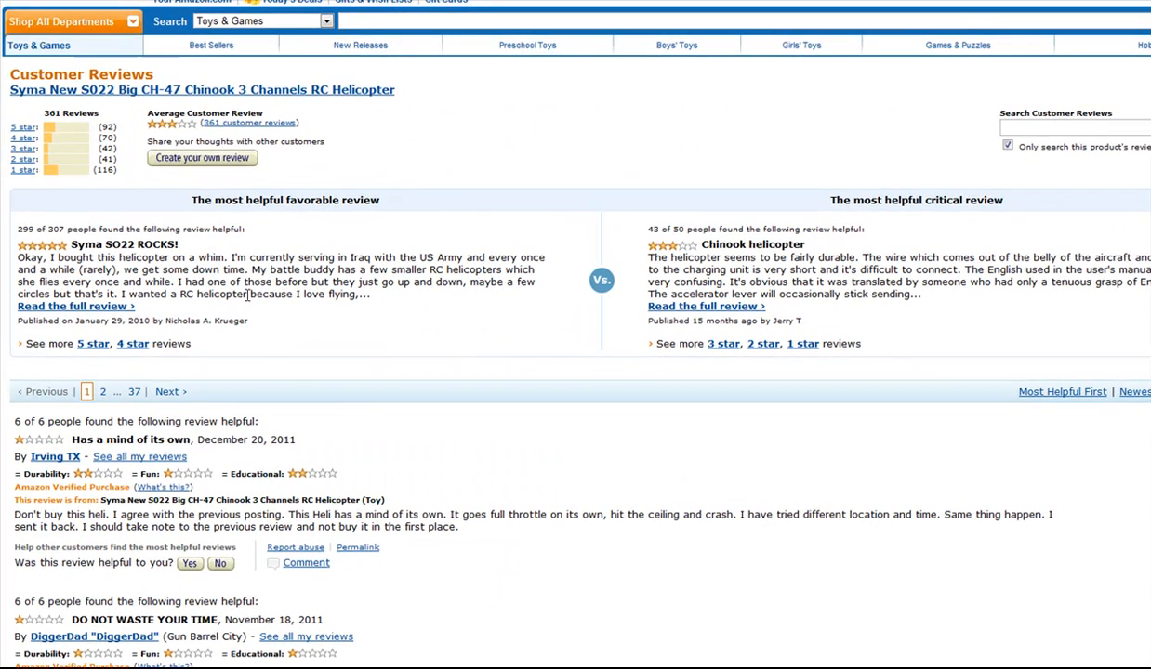
scroll(432, 428, down, 3)
scroll(430, 404, down, 3)
scroll(430, 406, up, 3)
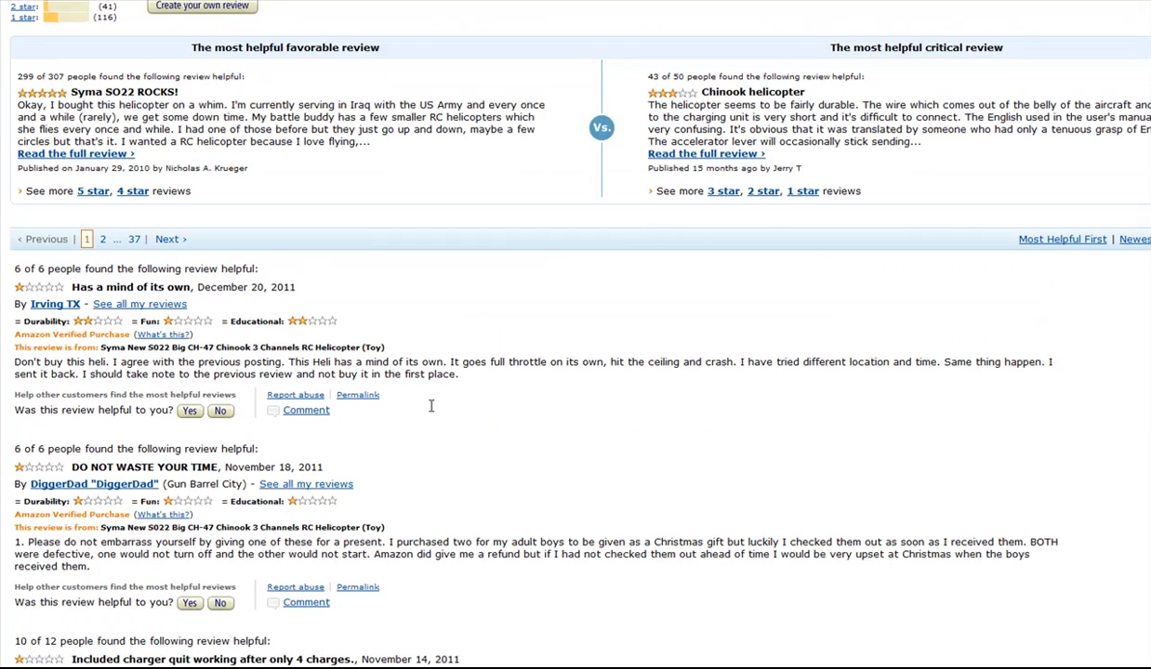
scroll(431, 406, up, 2)
scroll(430, 406, up, 2)
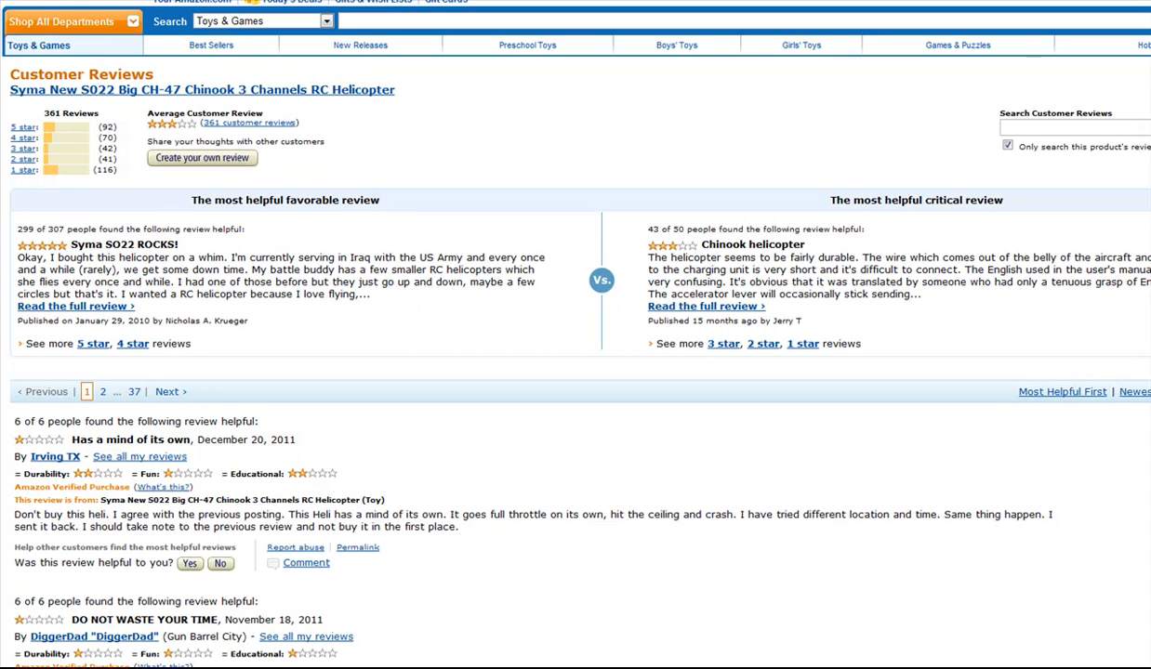
Step: Return to the Syma Chinook Review page and check its closing paragraph, product link, specs and rating
click(79, 0)
scroll(583, 320, up, 1)
scroll(664, 323, down, 3)
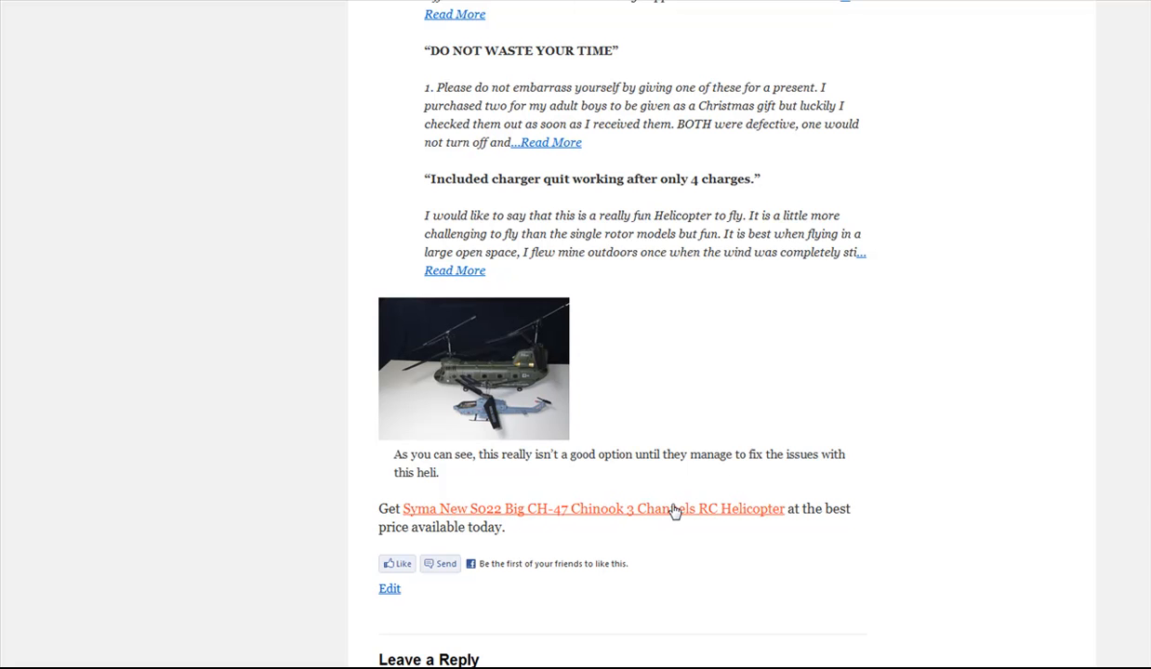
scroll(675, 512, up, 3)
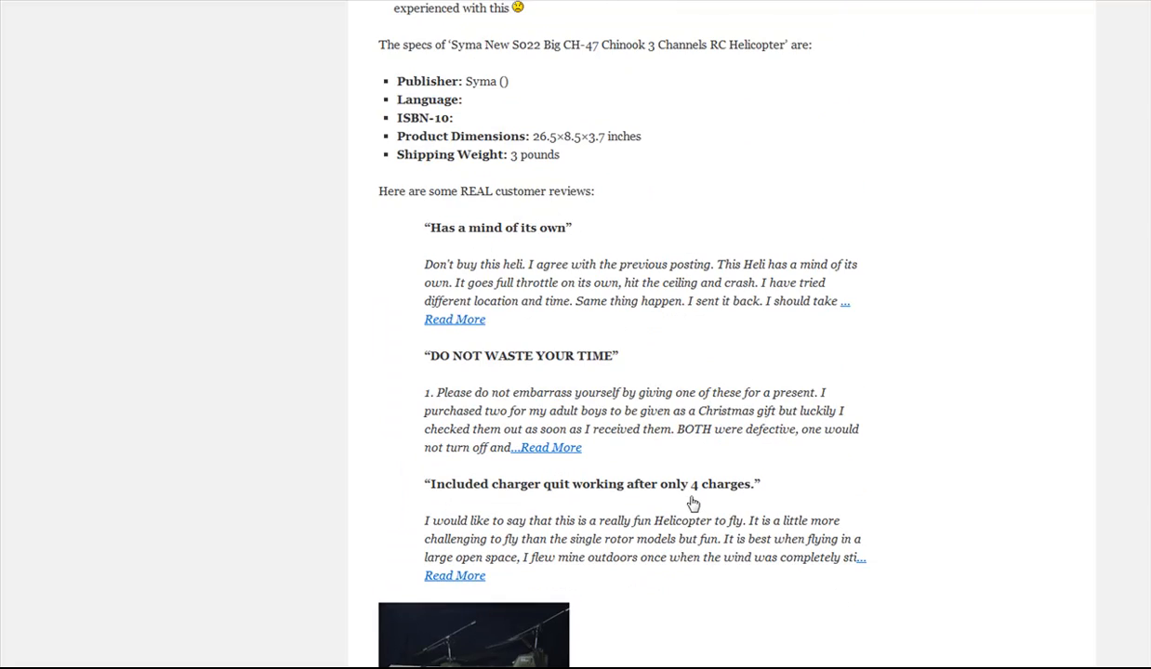
scroll(693, 503, up, 3)
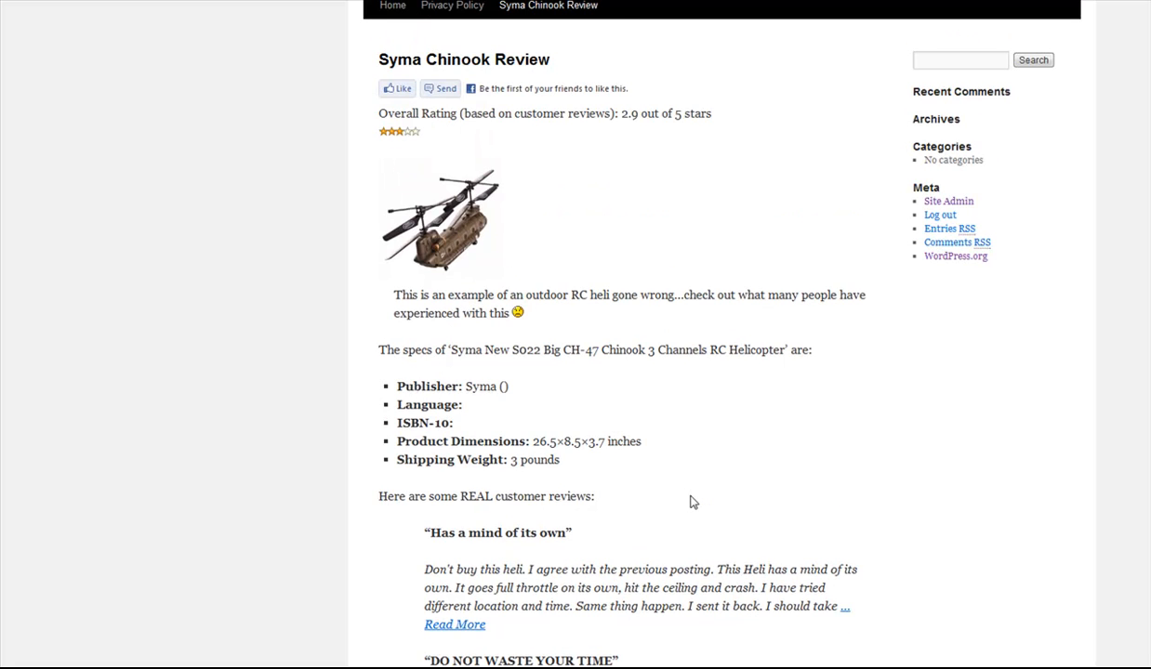
scroll(673, 478, down, 1)
scroll(673, 478, down, 3)
scroll(673, 478, up, 4)
scroll(674, 481, up, 1)
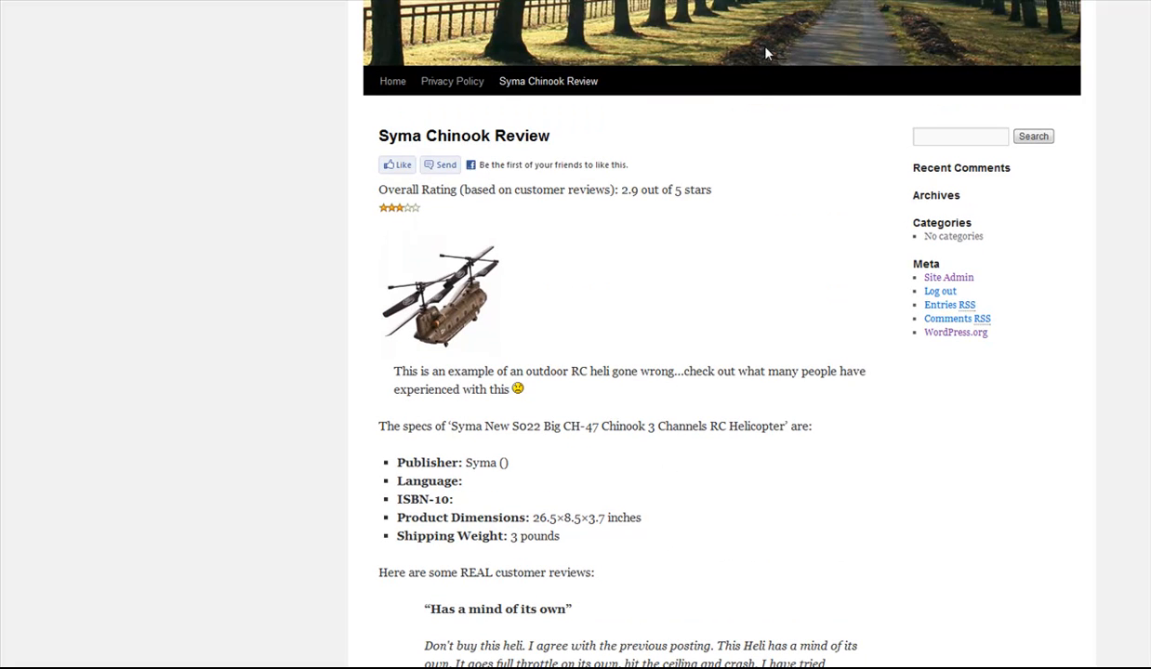
Step: Go back to the Amazon To Post form, paste the Syma S107 helicopter's Amazon URL as the product, and enter the affiliate ID
key(alt+Left)
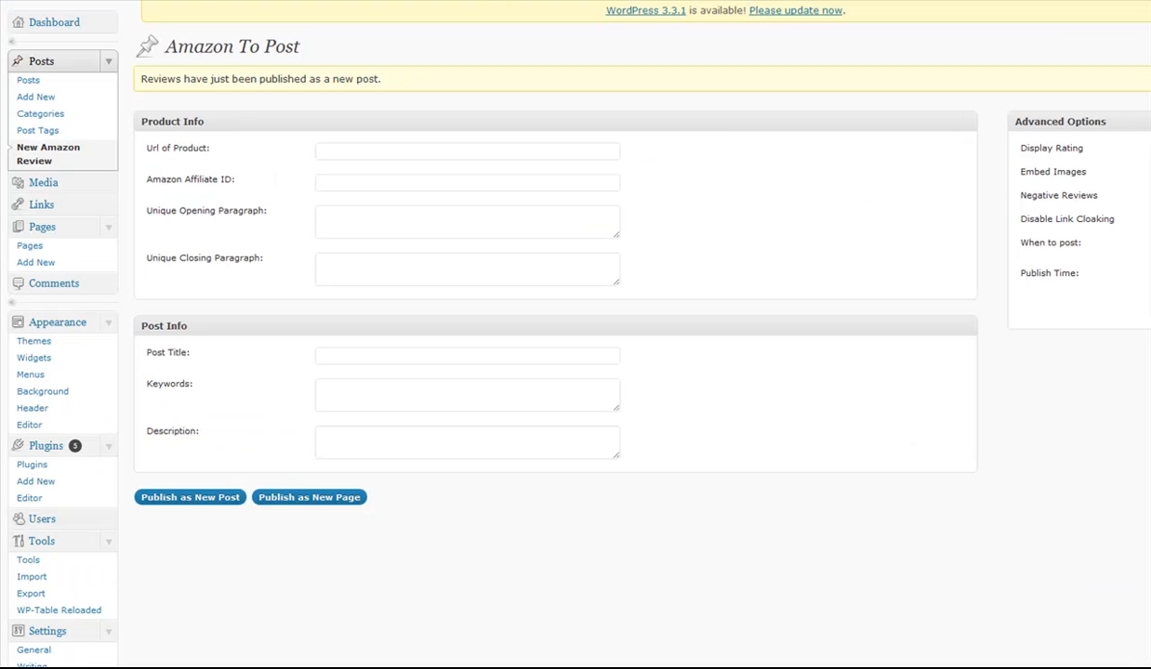
click(421, 158)
key(ctrl+v)
click(403, 179)
click(425, 182)
Step: Write the unique opening paragraph "This is what a good indoor heli is like - easy to handle, very responsive, and very durable!"
click(409, 216)
click(608, 221)
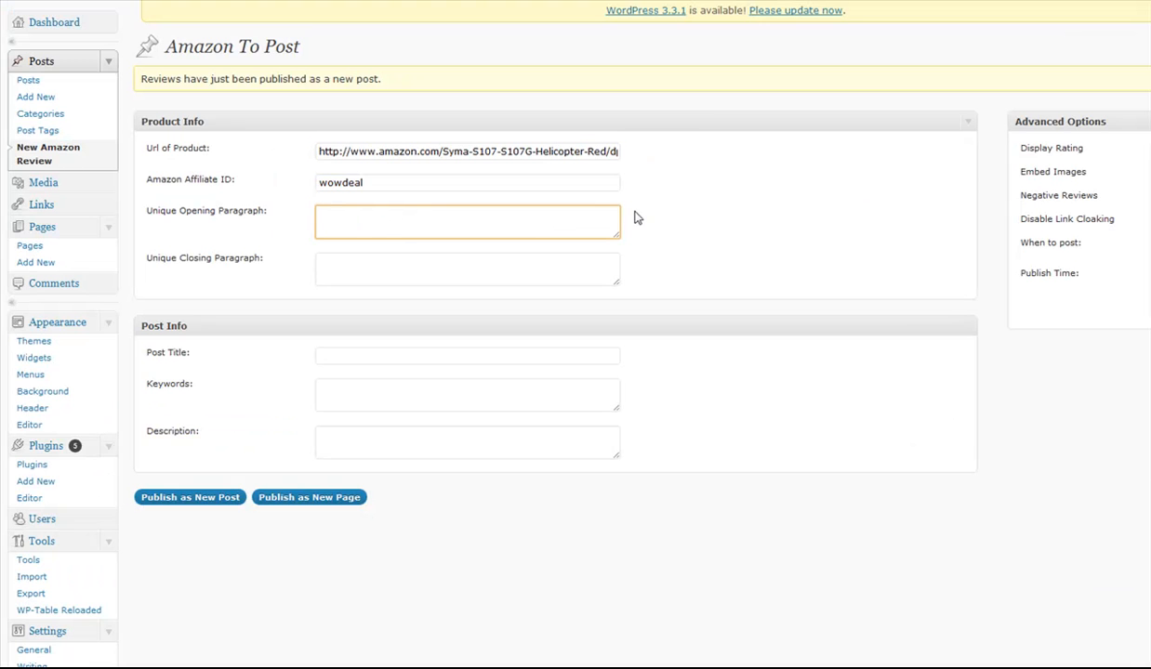
text(This is a)
key(BackSpace)
key(BackSpace)
text(what a good indoor he)
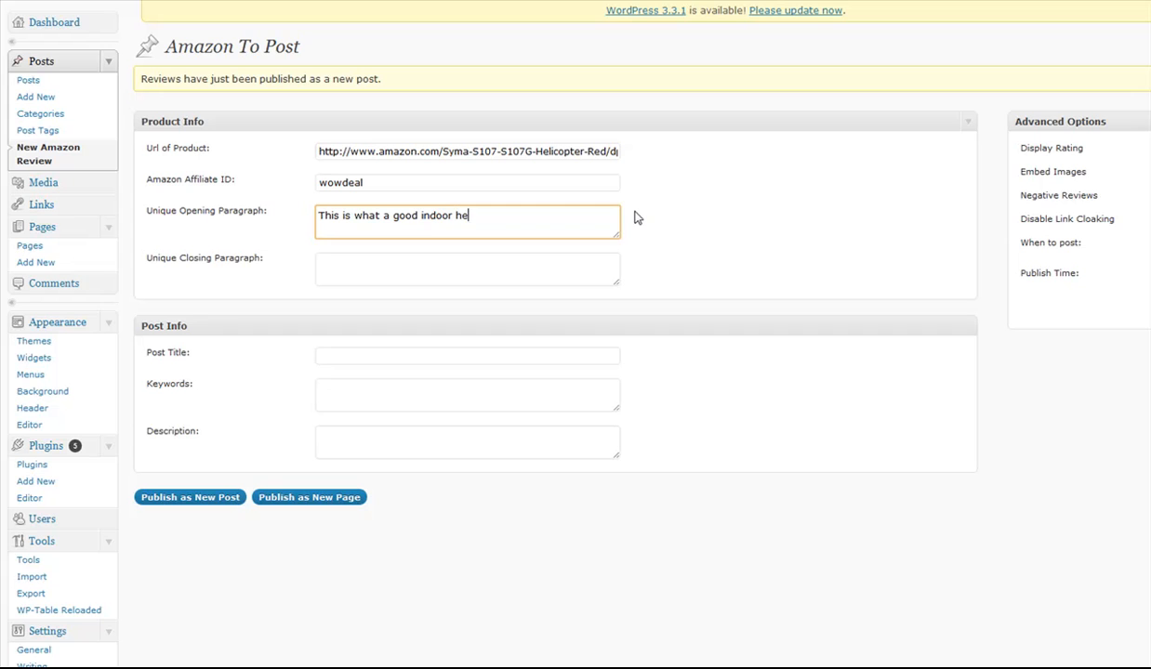
text(li is like - easy to handle)
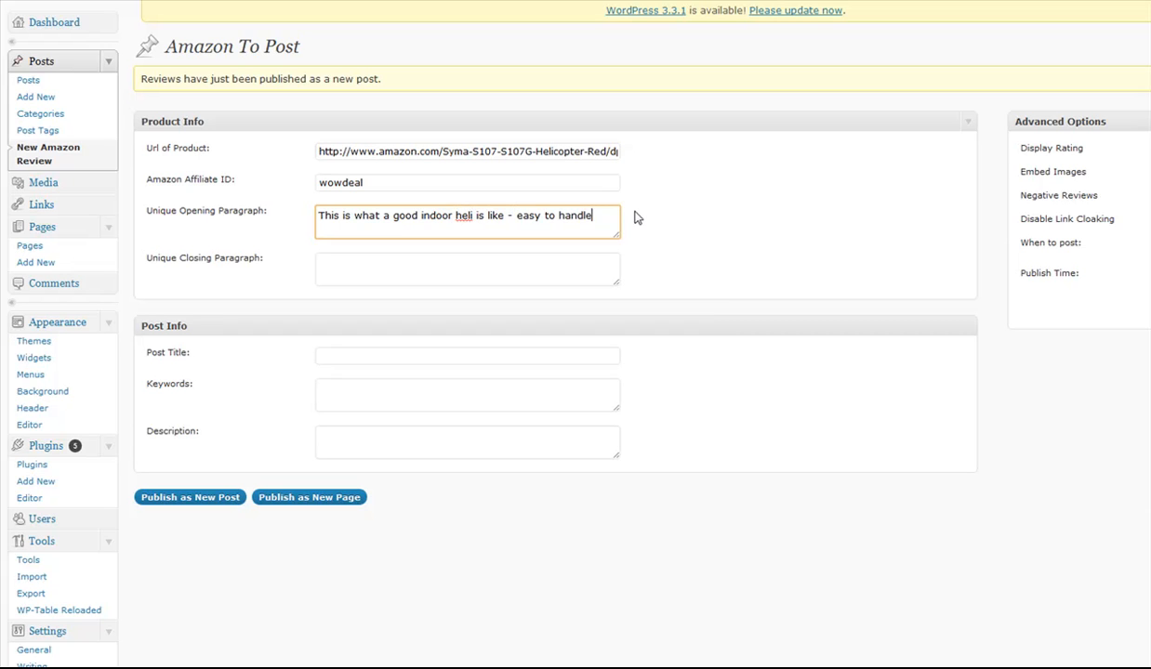
text(, very responsive, and very durable!)
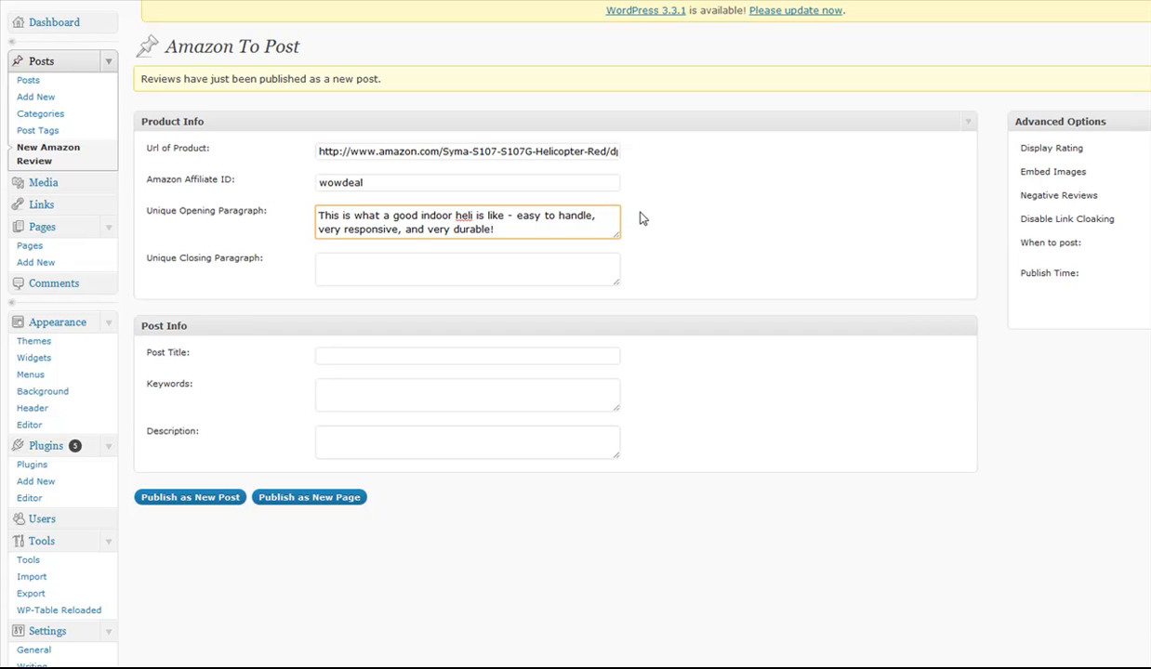
Step: Write the closing paragraph "Definitely my top pick - especially for the price, you just cannot beat it!" and turn on Embed Images
click(552, 260)
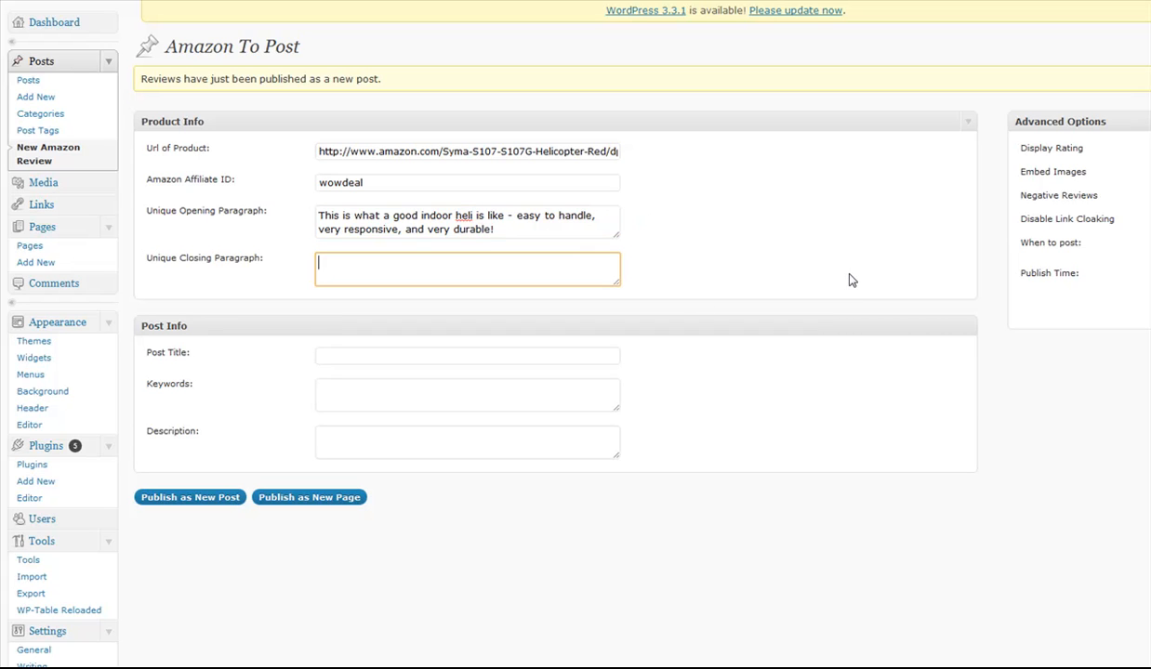
text(Definitely m )
text(top pick - especially for the price, you just cannot p)
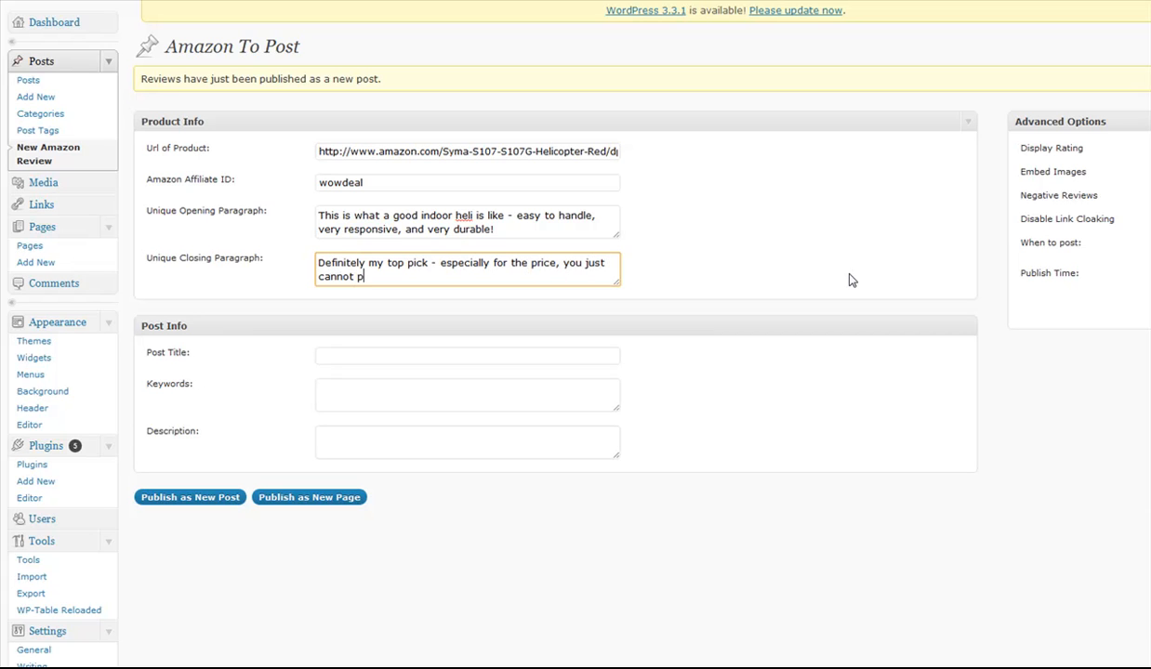
key(BackSpace)
text(beat it!)
click(388, 355)
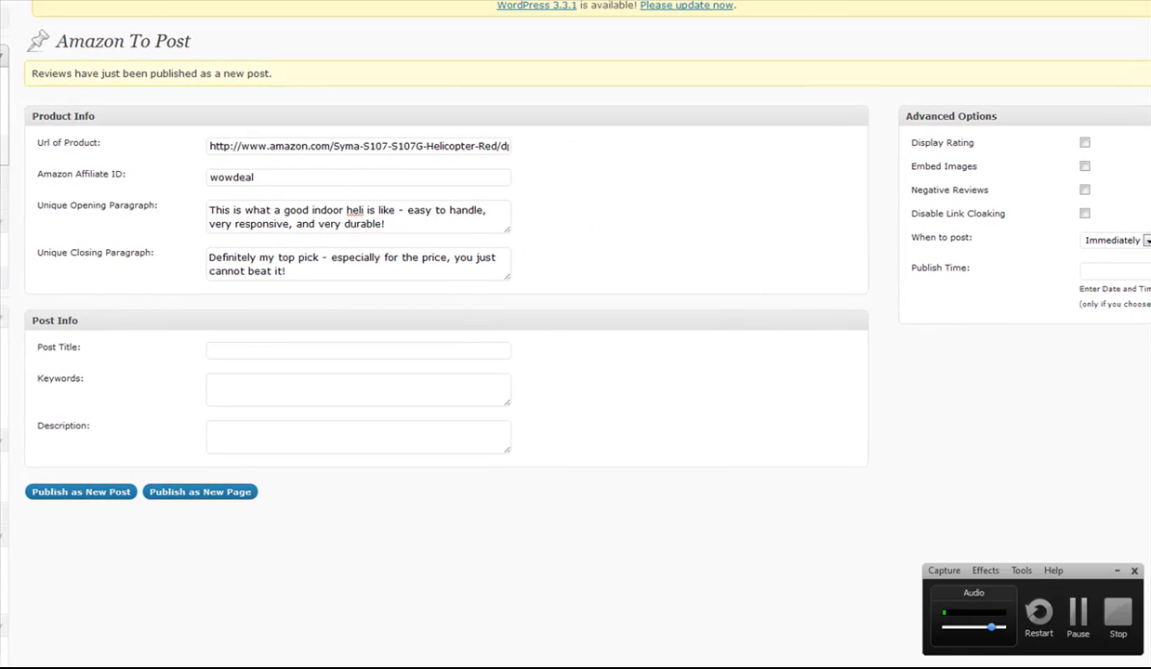
click(1084, 166)
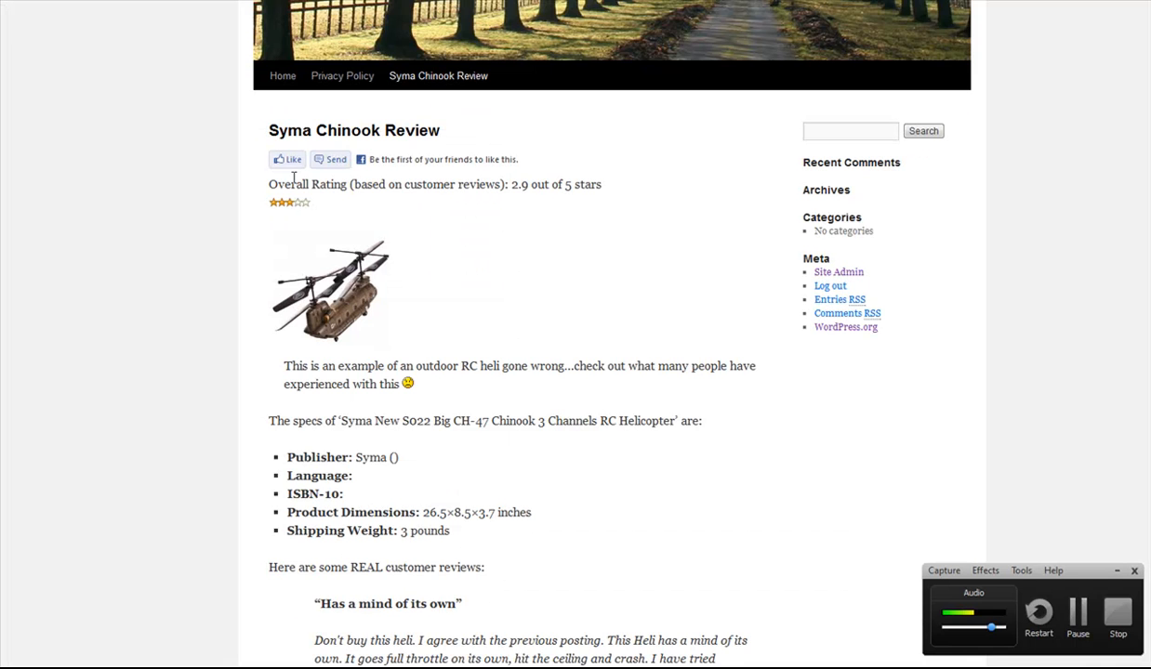
Step: Open the live site's home page and examine the Syma S107 review's rating, product image, opening paragraph and specs
scroll(294, 177, up, 3)
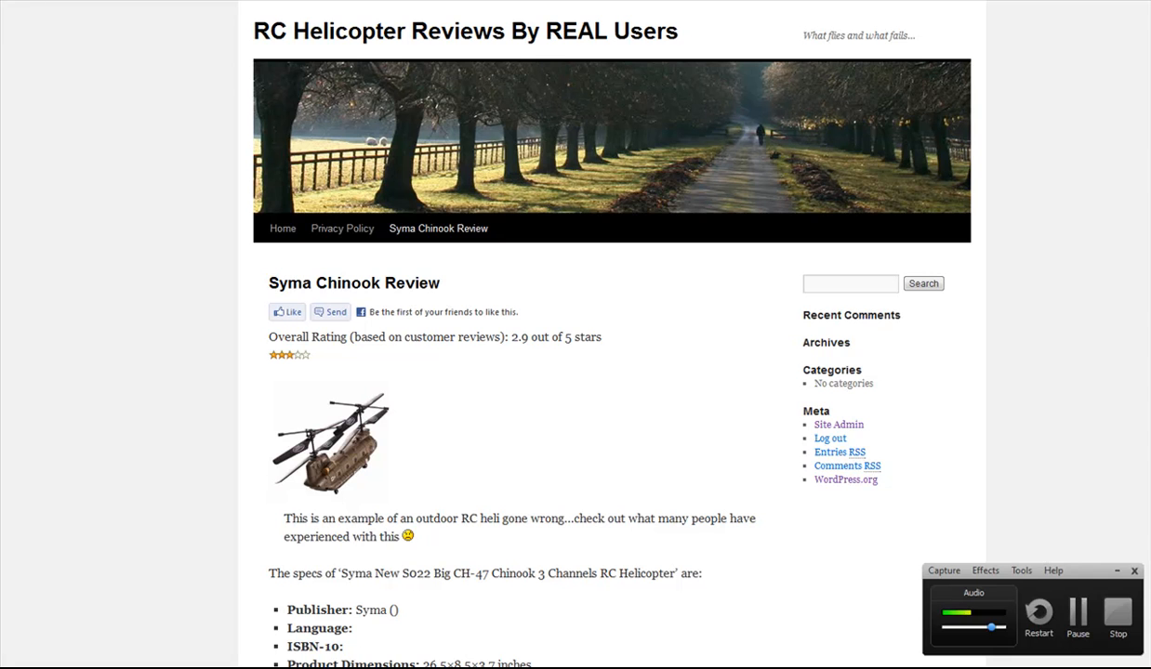
click(284, 230)
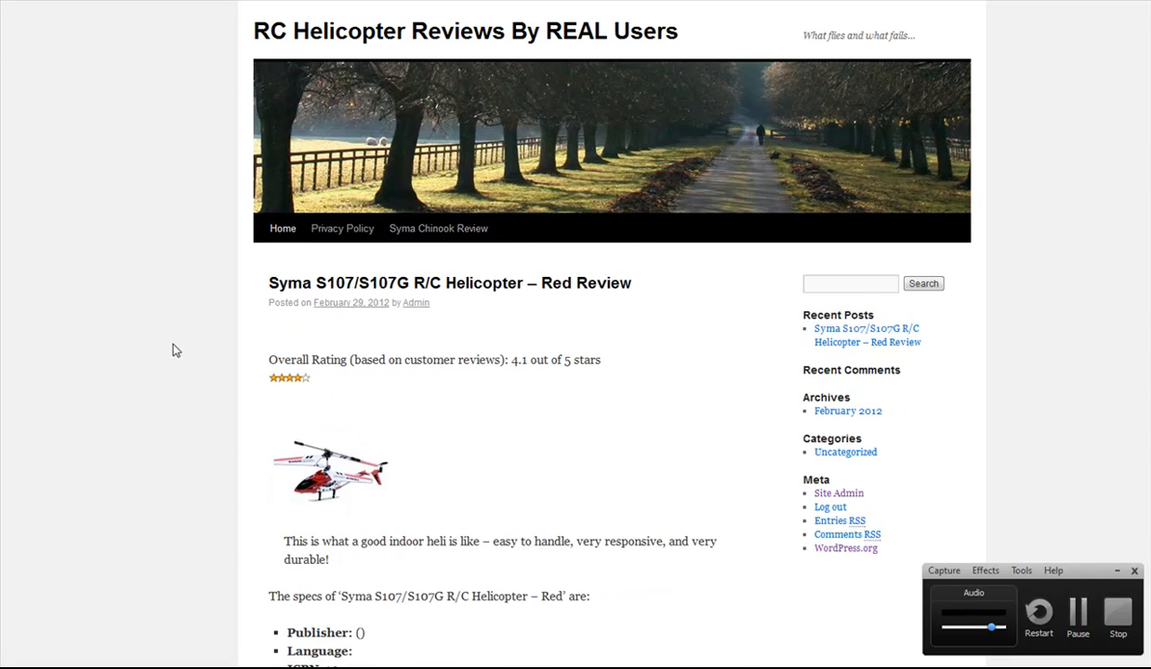
scroll(172, 341, down, 3)
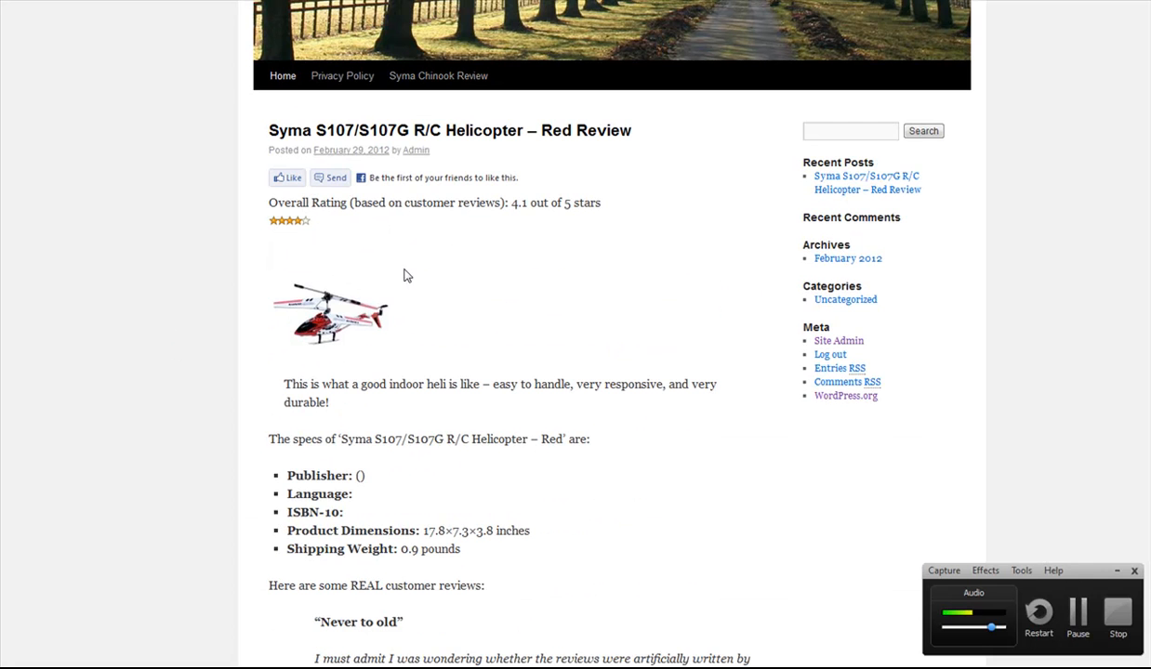
scroll(404, 275, down, 2)
scroll(406, 278, down, 2)
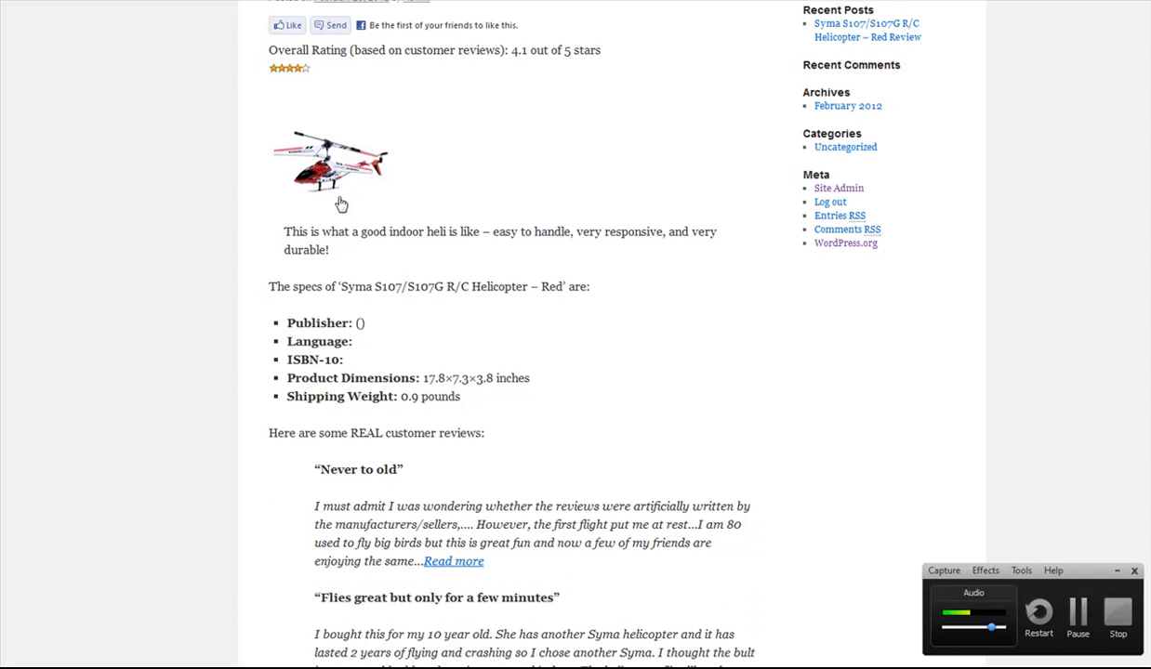
scroll(352, 261, down, 4)
scroll(352, 262, down, 2)
Step: Examine the customer review headings in the Syma S107 post, along with its embedded customer photo and closing paragraph
drag(307, 232, 382, 240)
click(395, 253)
drag(319, 217, 449, 239)
click(475, 267)
scroll(462, 290, down, 1)
drag(327, 270, 446, 291)
click(433, 290)
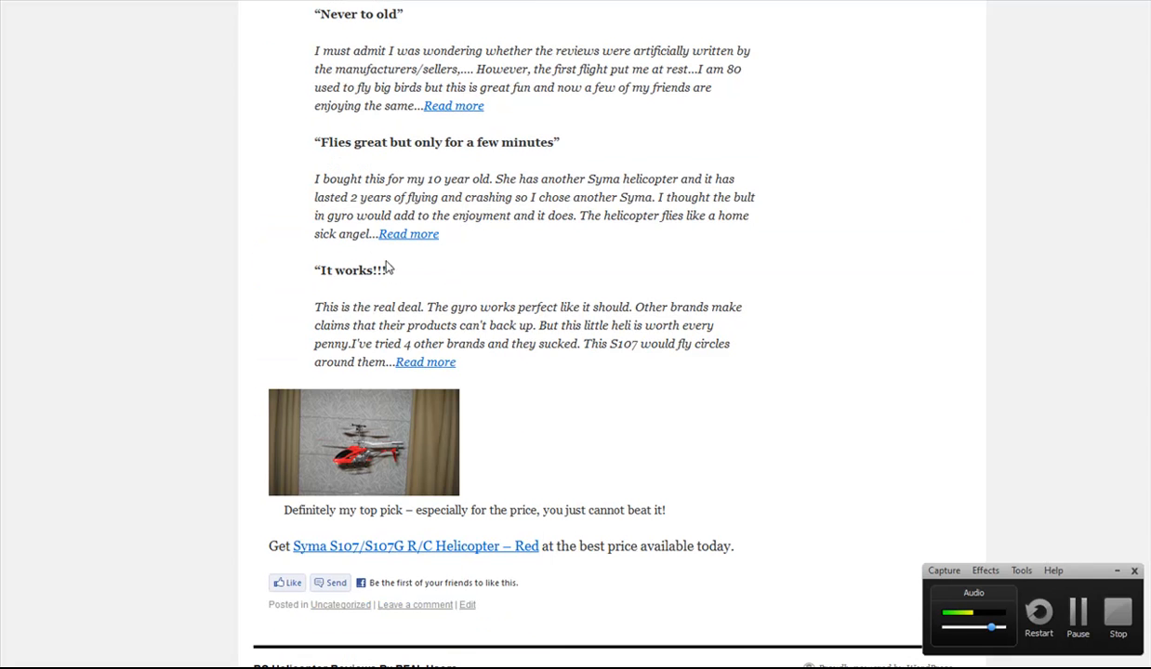
scroll(335, 456, up, 7)
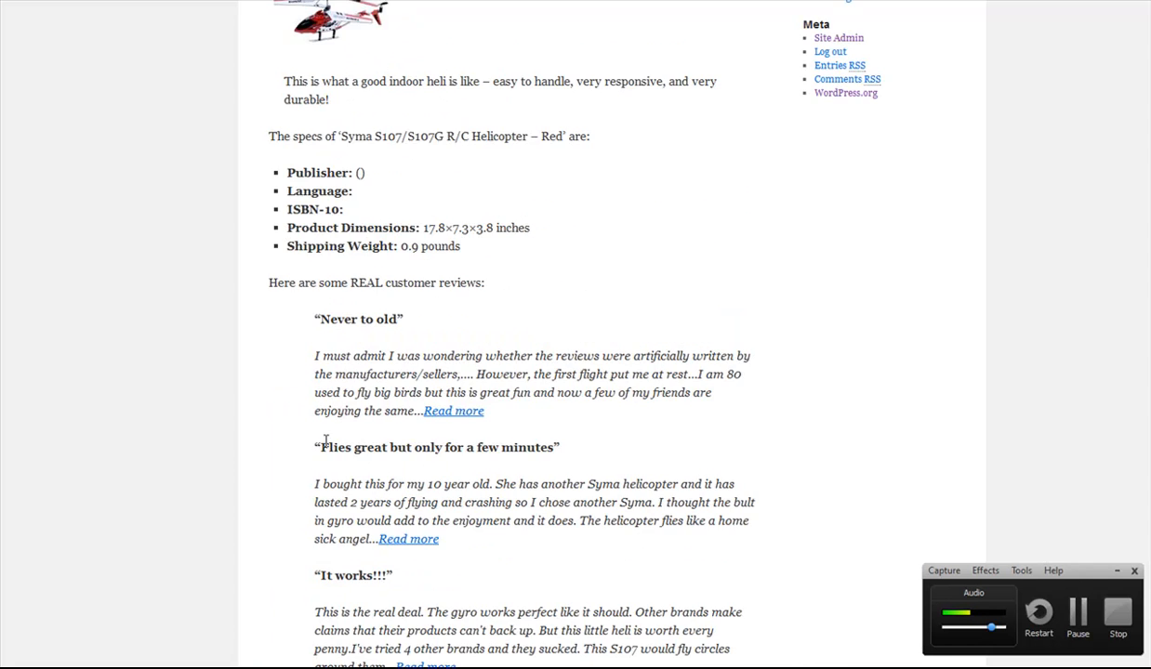
scroll(339, 232, down, 5)
scroll(344, 243, down, 3)
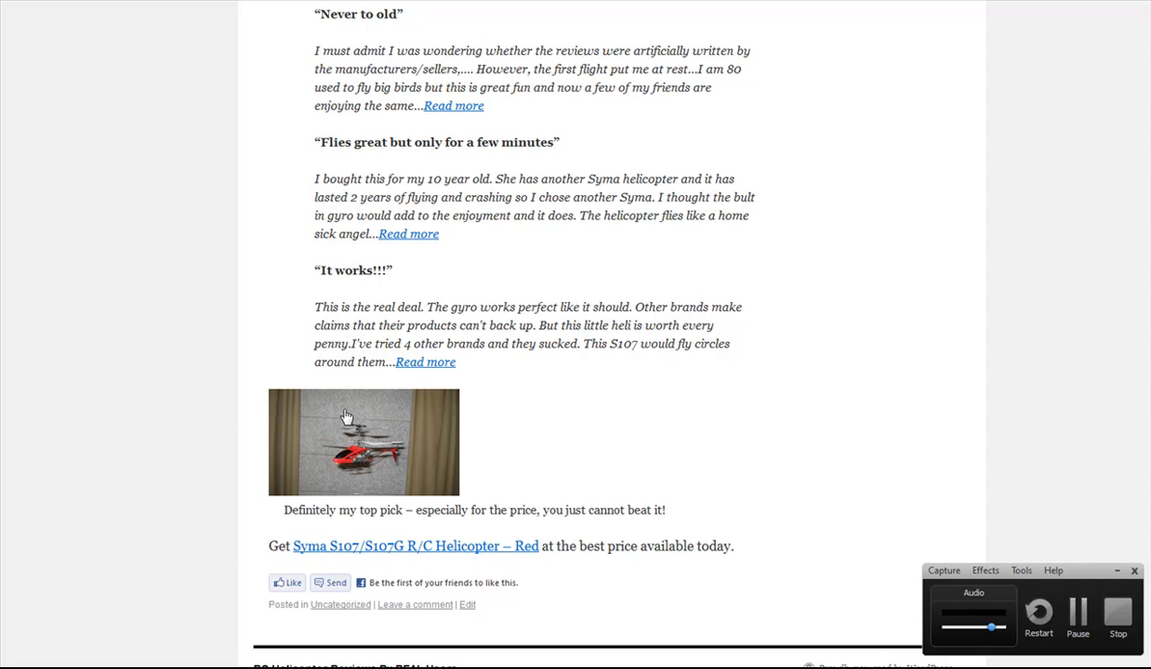
click(346, 417)
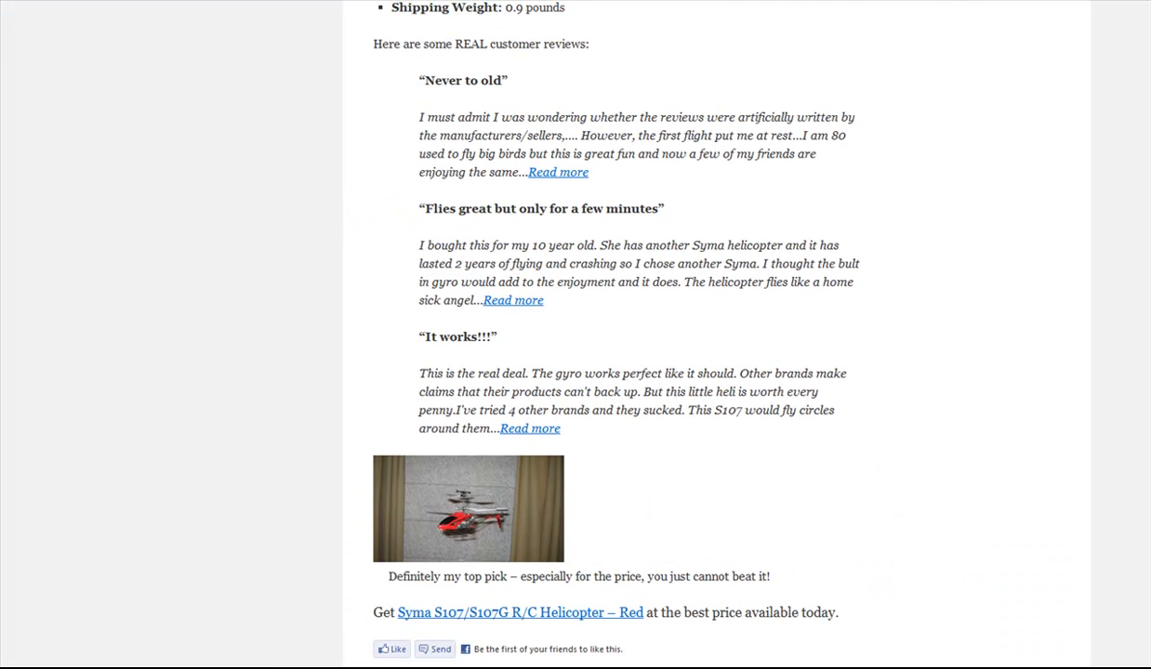
Step: Return to the start of the Syma S107 post and check its title
scroll(309, 300, up, 7)
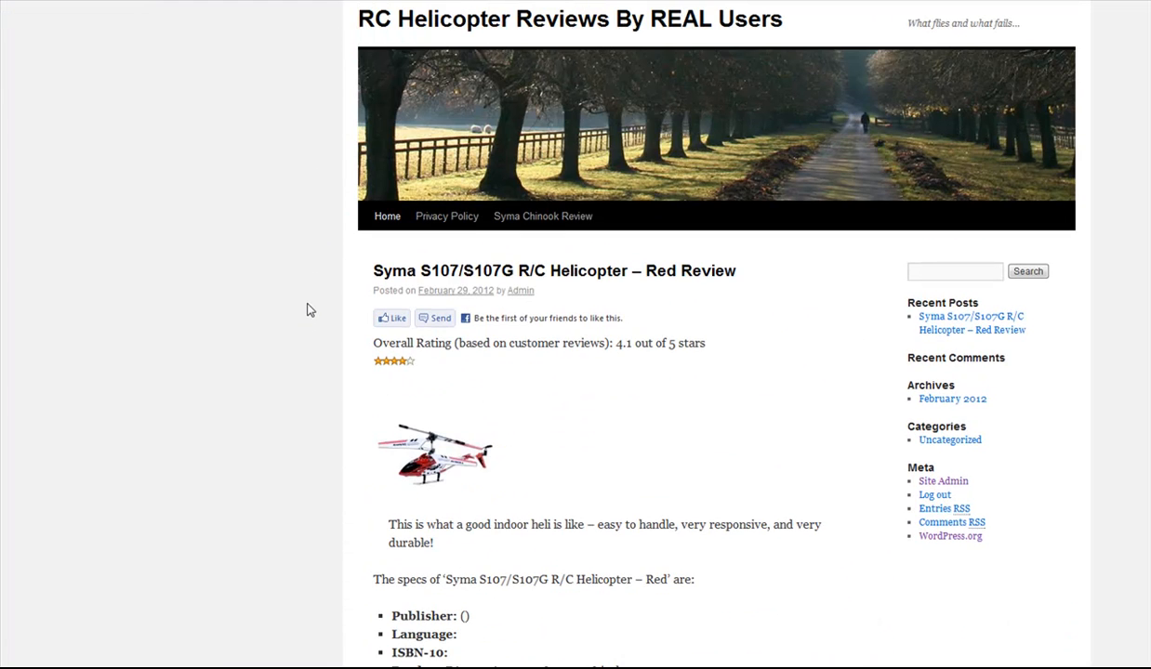
drag(367, 271, 718, 260)
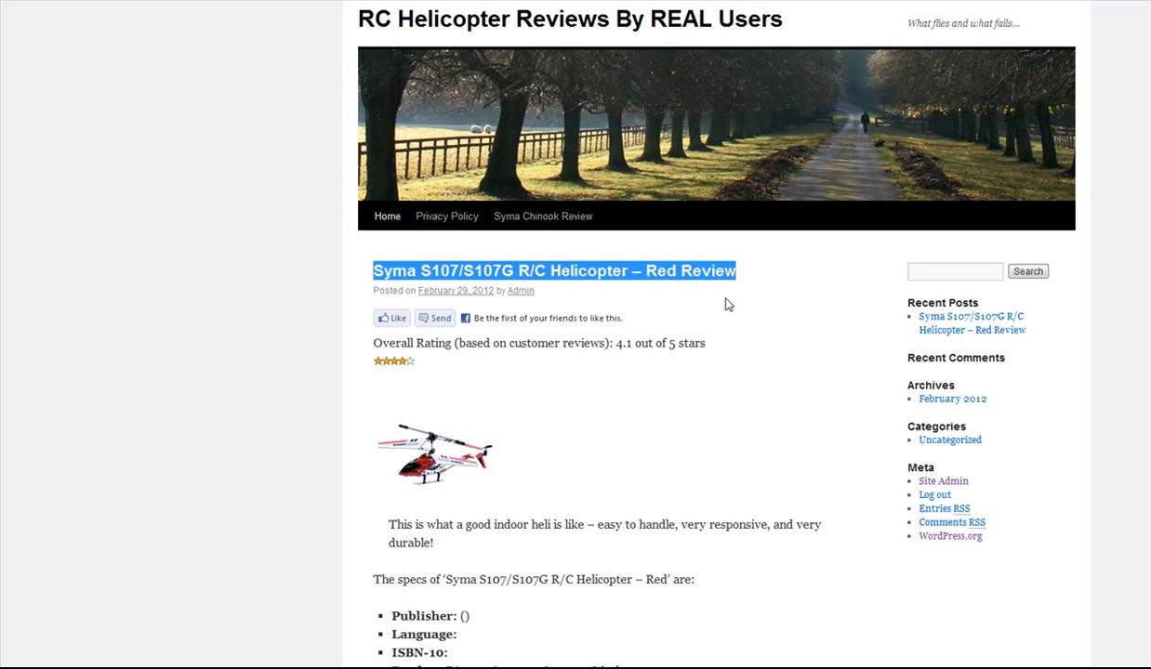
click(745, 281)
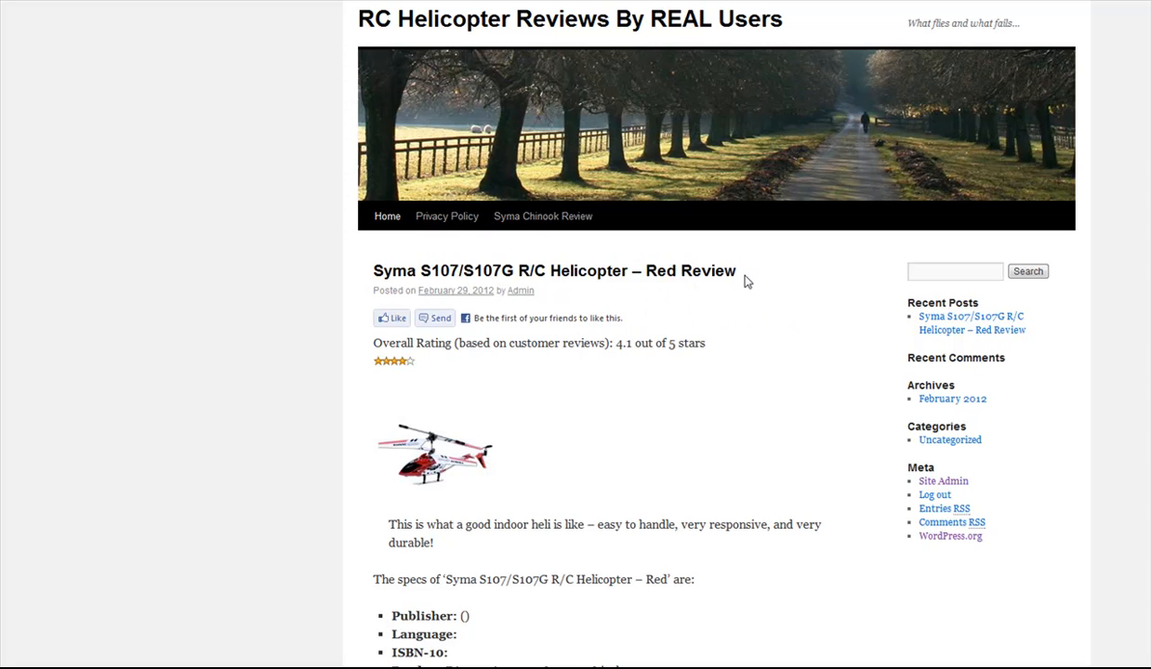